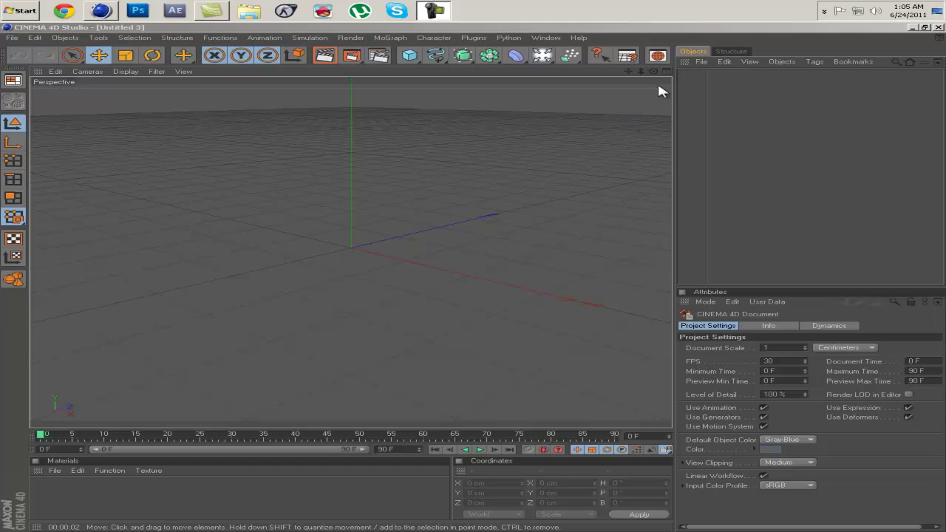
# Add a Floor object to the scene and turn it into a dynamics collider.
pyautogui.moveTo(653, 71); pyautogui.dragTo(473, 278)
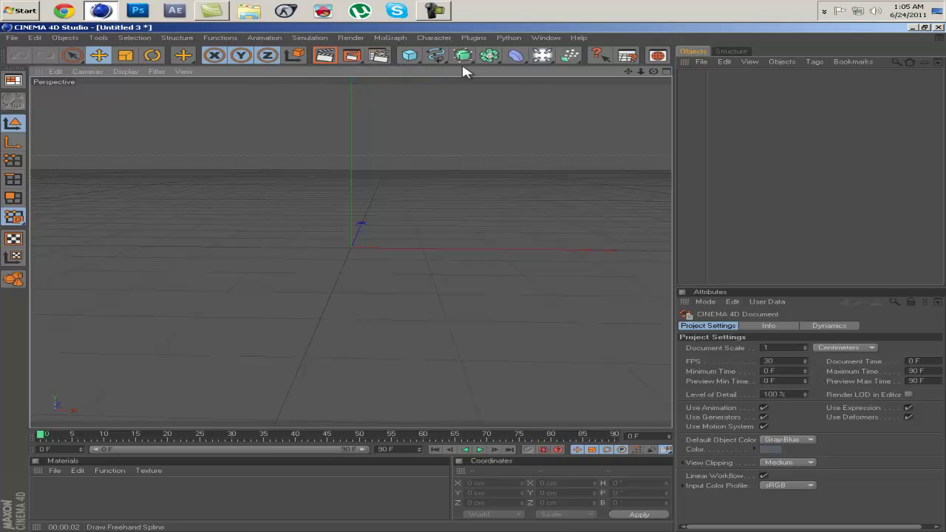
pyautogui.moveTo(653, 73); pyautogui.dragTo(476, 283)
pyautogui.moveTo(550, 65); pyautogui.dragTo(729, 141)
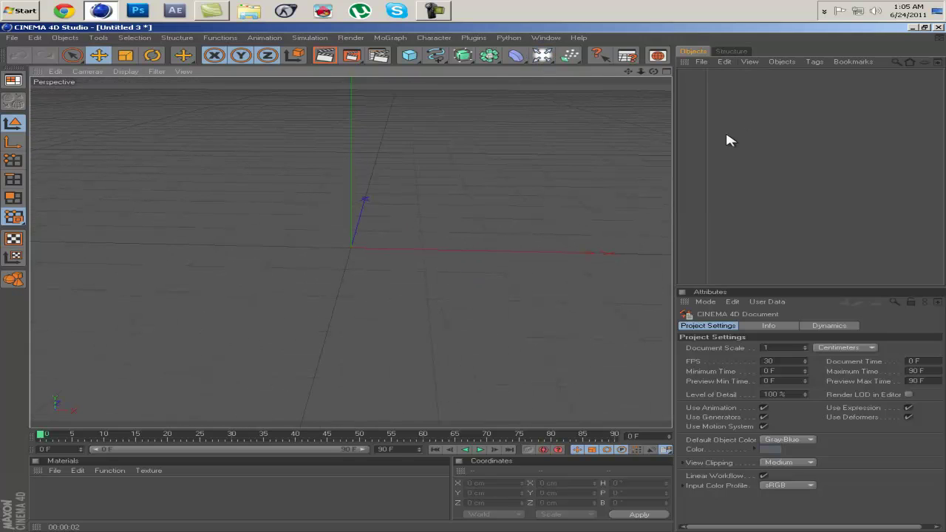
pyautogui.moveTo(555, 59); pyautogui.dragTo(683, 132)
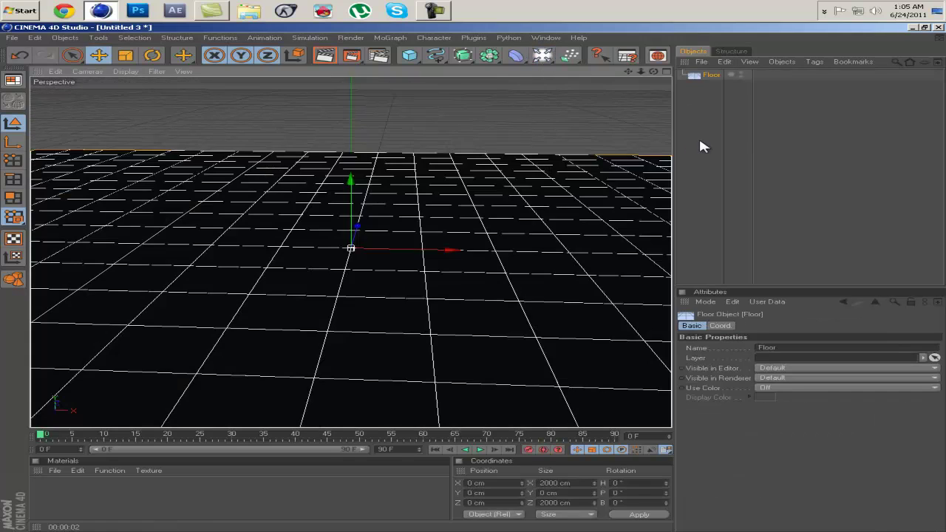
pyautogui.click(311, 40)
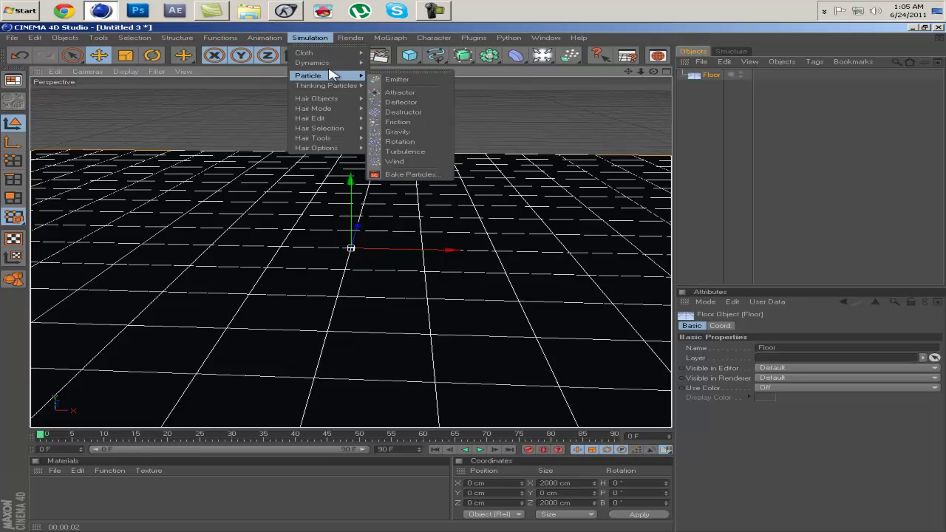
pyautogui.moveTo(355, 62)
pyautogui.click(419, 86)
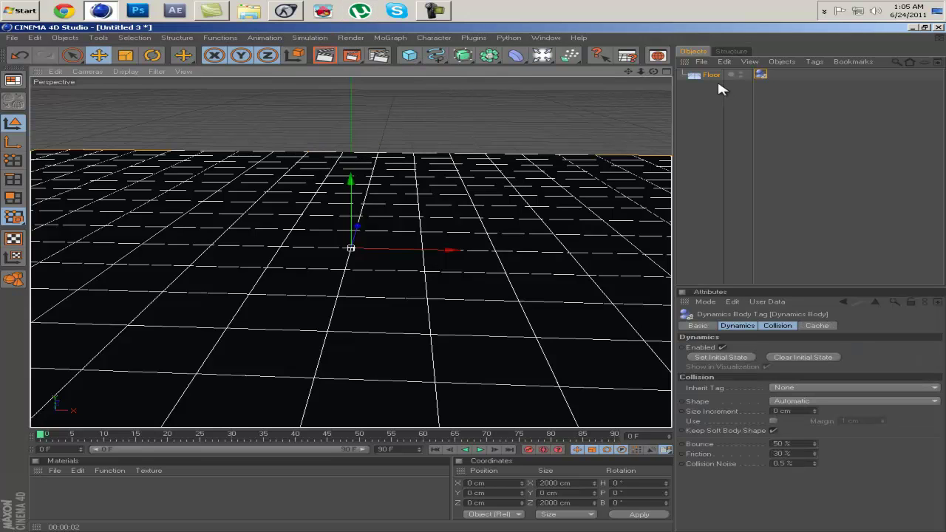
pyautogui.click(711, 109)
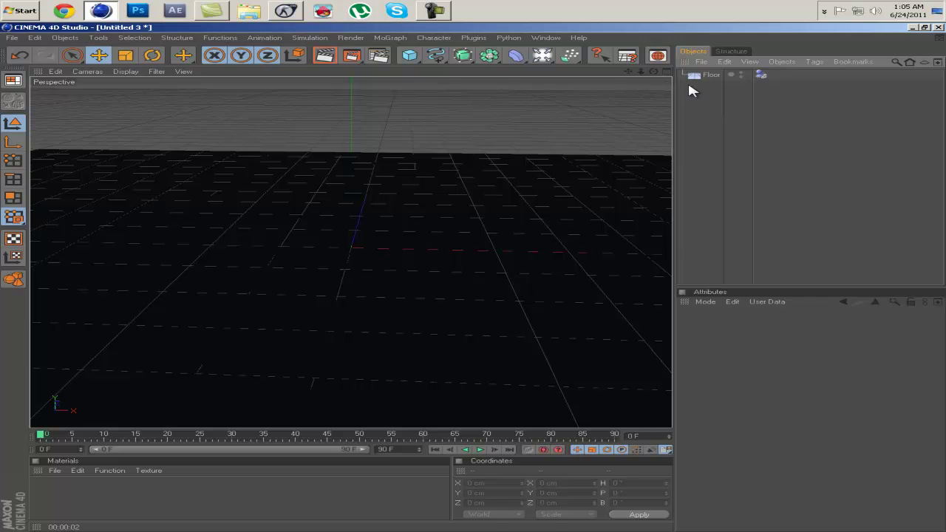
# Create a new material, brighten its color to white, and apply it to the floor.
pyautogui.doubleClick(102, 495)
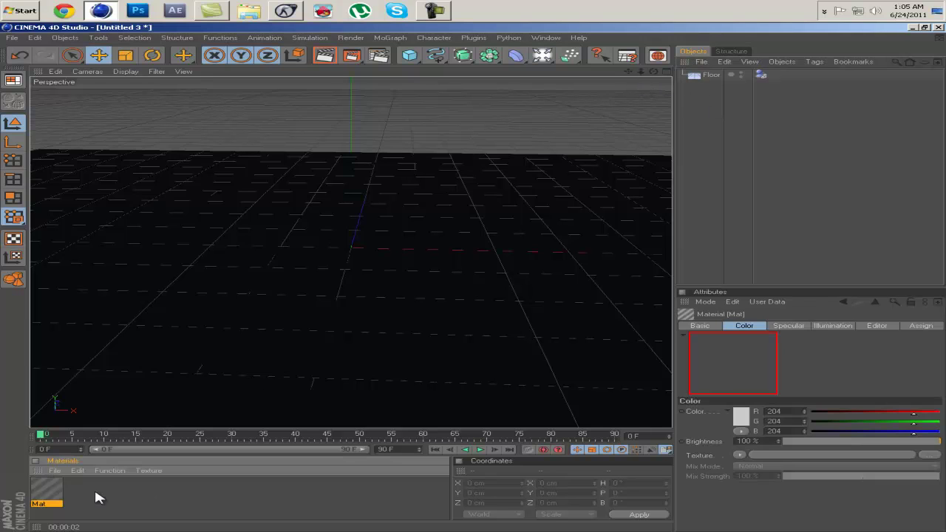
pyautogui.doubleClick(47, 491)
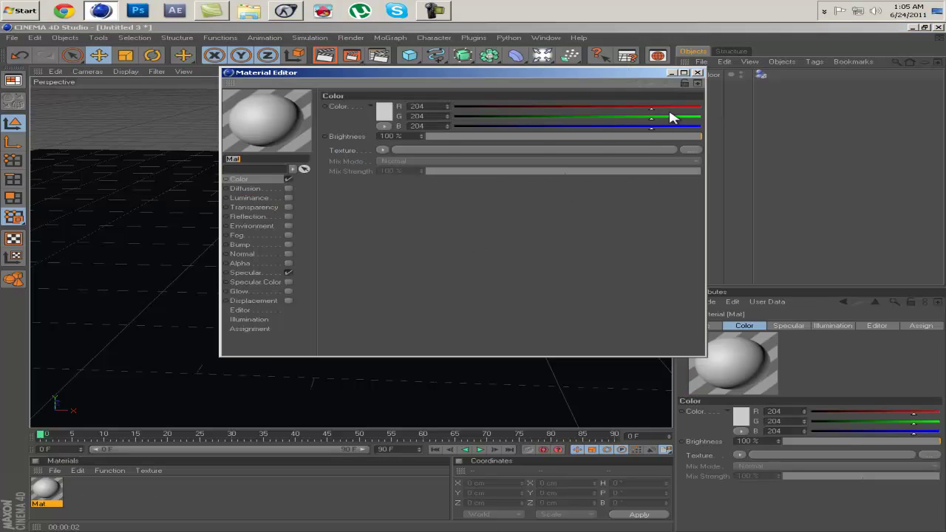
pyautogui.moveTo(673, 116); pyautogui.dragTo(710, 118)
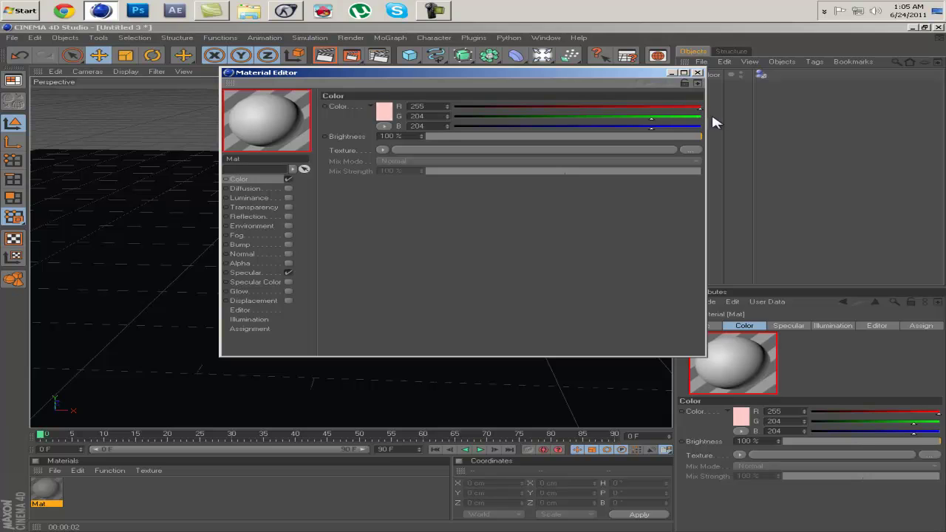
pyautogui.click(698, 72)
pyautogui.moveTo(46, 490); pyautogui.dragTo(332, 296)
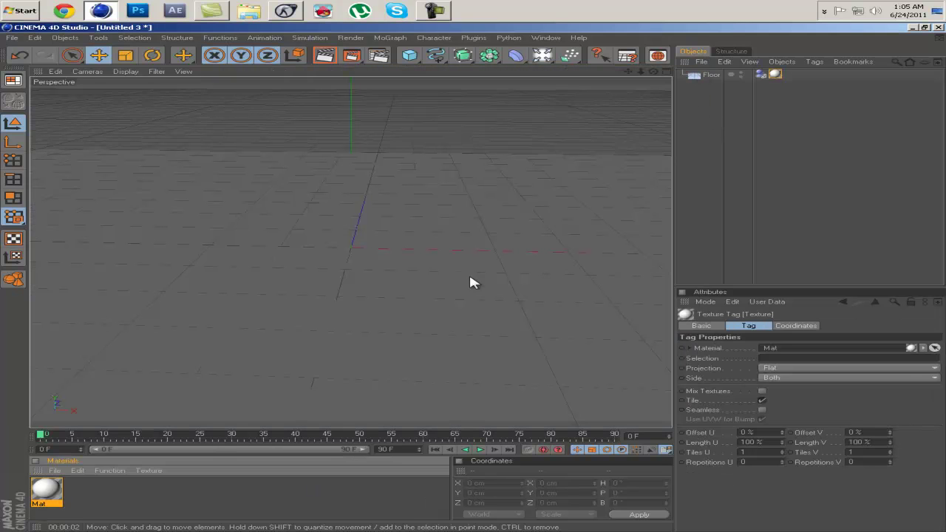
# Add a sphere and raise it above the floor to a Y position of about 166 cm.
pyautogui.click(409, 57)
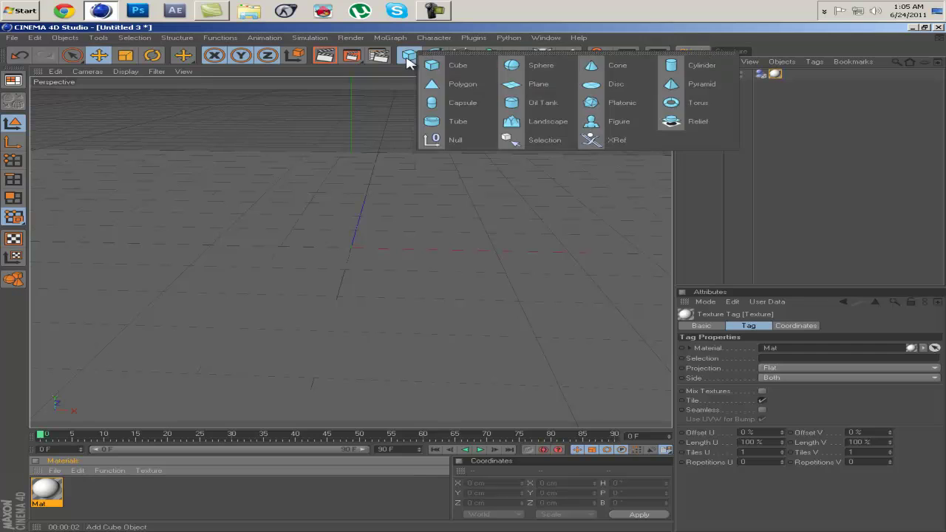
pyautogui.click(539, 65)
pyautogui.moveTo(350, 181); pyautogui.dragTo(350, 140)
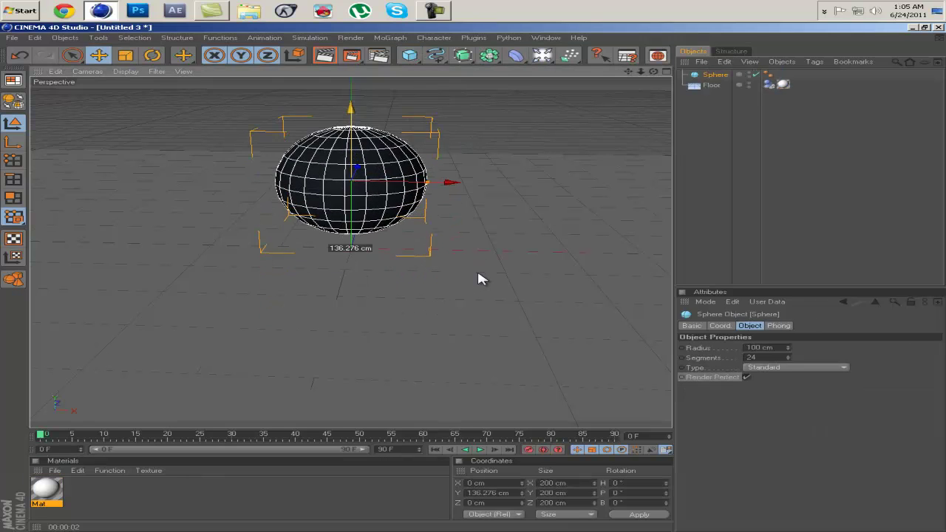
pyautogui.moveTo(478, 279); pyautogui.dragTo(401, 180)
pyautogui.moveTo(628, 72); pyautogui.dragTo(466, 302)
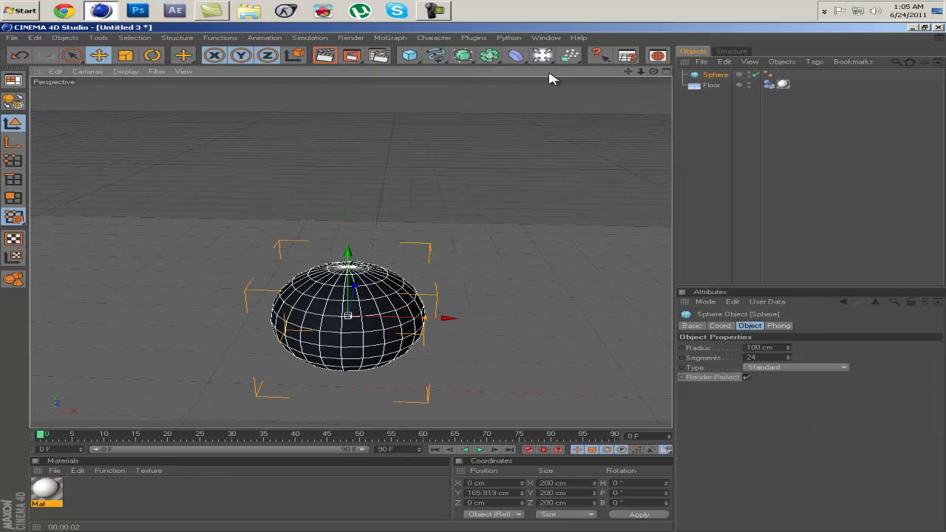
# Reduce the sphere's radius to about 94 cm, set its segments to 35, and turn off Render Perfect.
pyautogui.moveTo(628, 71); pyautogui.dragTo(419, 277)
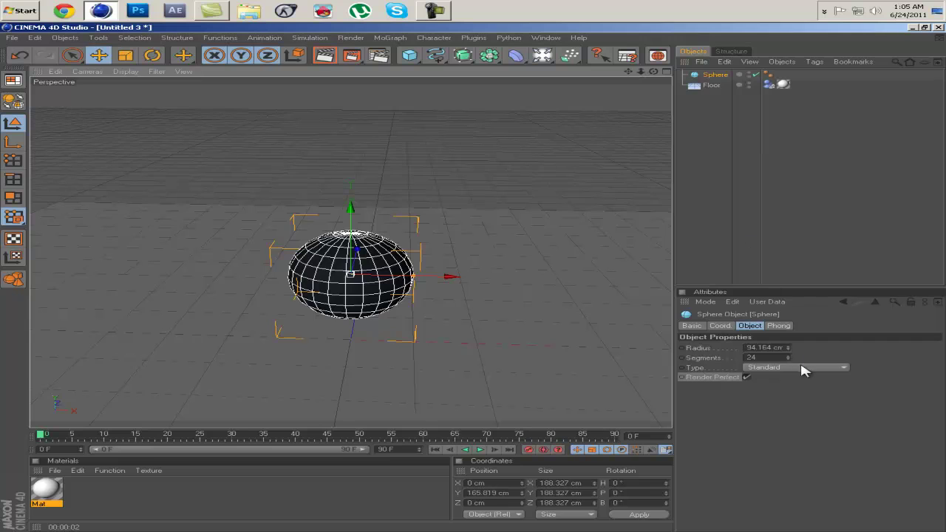
pyautogui.moveTo(791, 359); pyautogui.dragTo(792, 359)
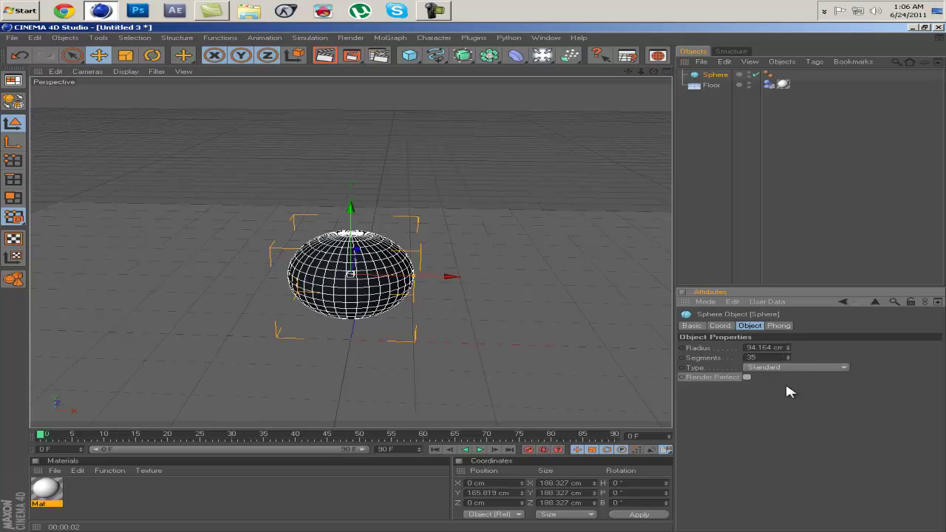
pyautogui.click(727, 152)
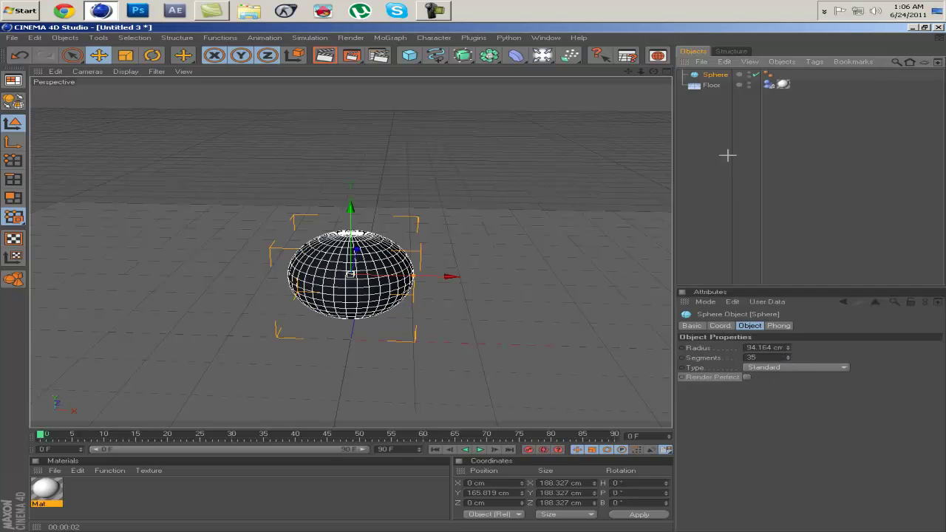
# Make the sphere a dynamics rigid body and set its collision bounce to 150%.
pyautogui.click(714, 75)
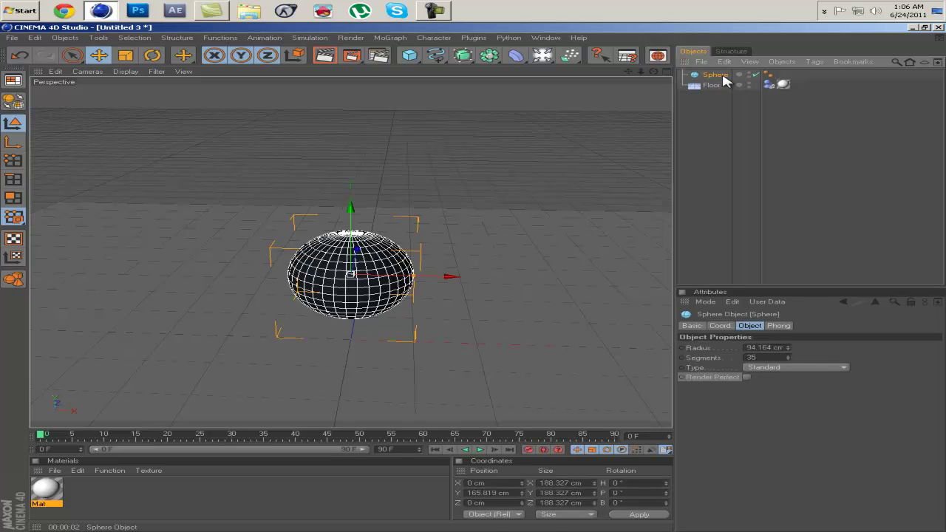
pyautogui.click(308, 38)
pyautogui.moveTo(336, 64)
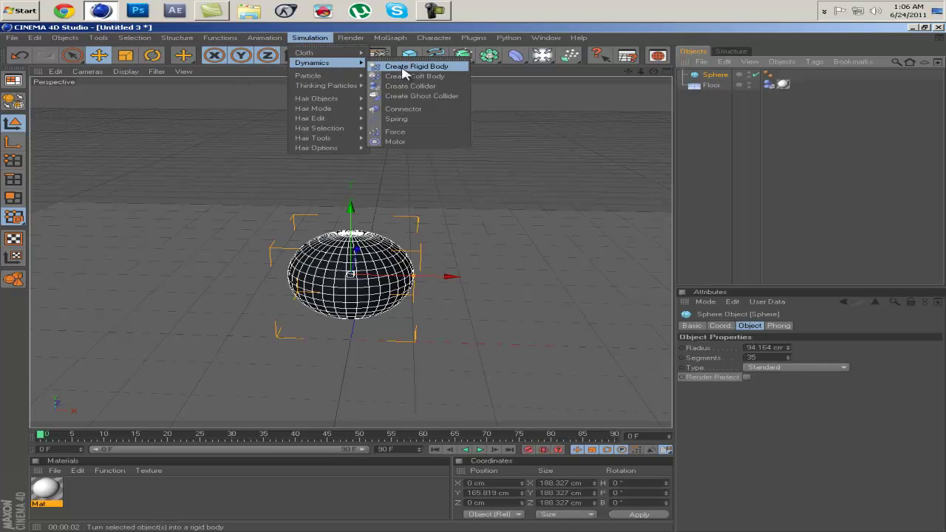
pyautogui.click(403, 68)
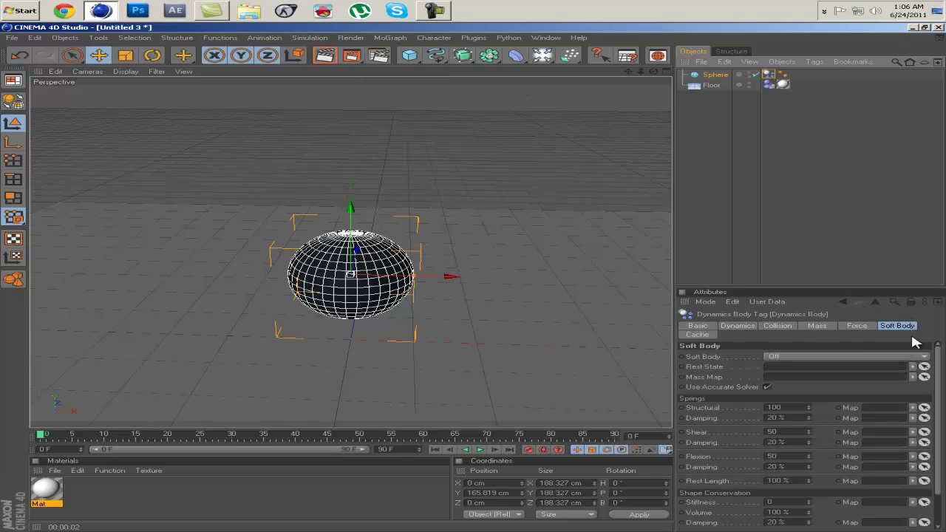
pyautogui.click(779, 326)
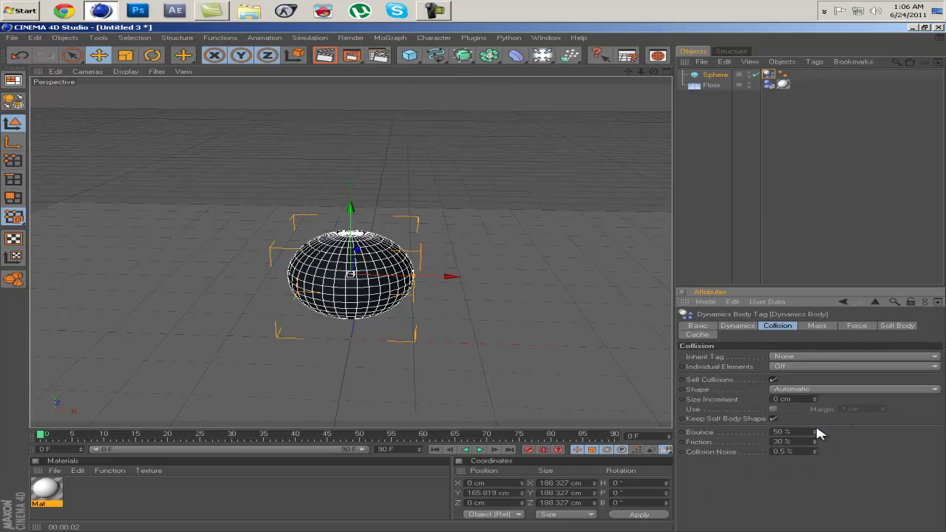
pyautogui.moveTo(817, 425); pyautogui.dragTo(817, 425)
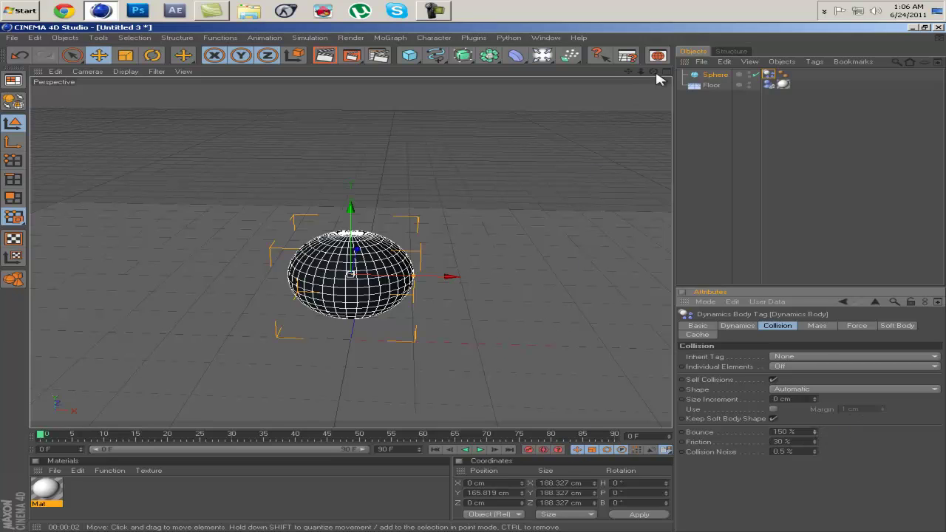
# View the scene from near floor level, play the bounce simulation, and return to the first frame.
pyautogui.moveTo(654, 72); pyautogui.dragTo(545, 260)
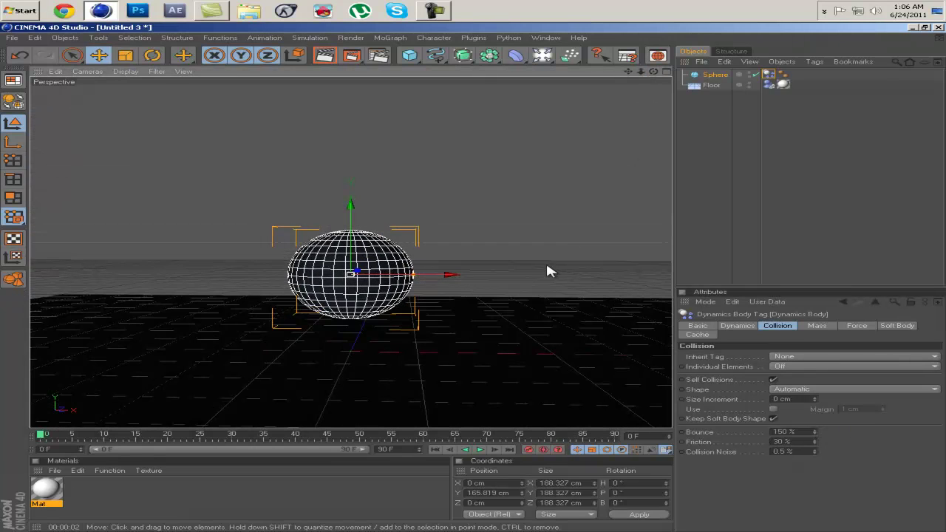
pyautogui.click(481, 450)
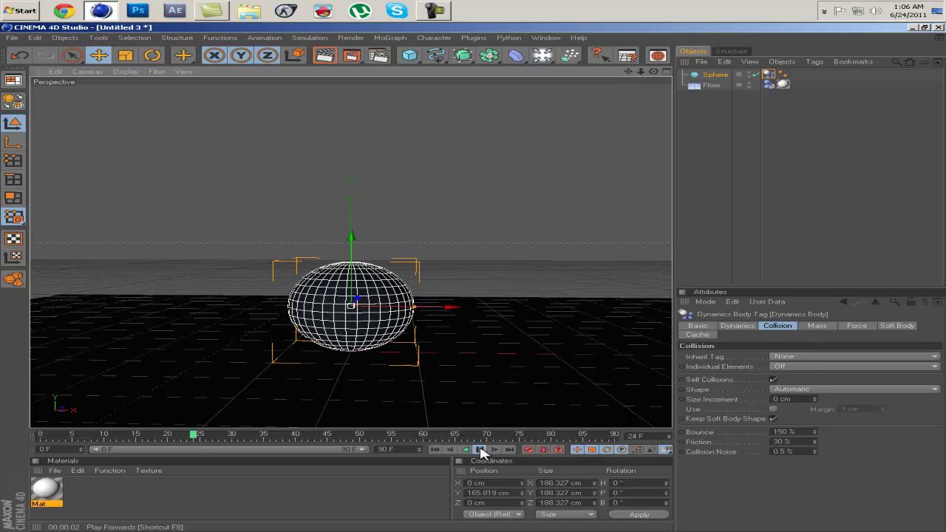
pyautogui.click(481, 450)
pyautogui.click(434, 449)
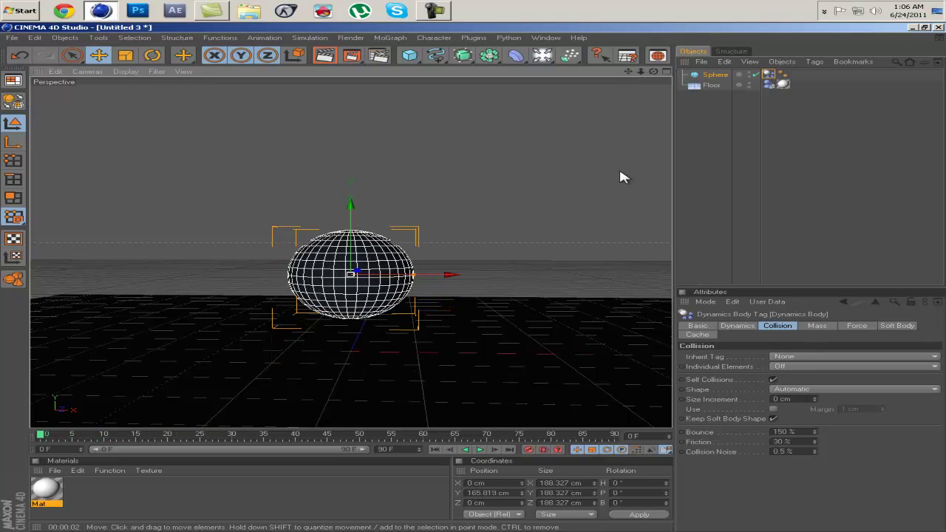
# Try a collision bounce of 275% on the sphere, play the simulation, and return to the first frame.
pyautogui.moveTo(814, 430)
pyautogui.mouseDown()
pyautogui.moveTo(808, 412)
pyautogui.moveTo(813, 430)
pyautogui.mouseUp()
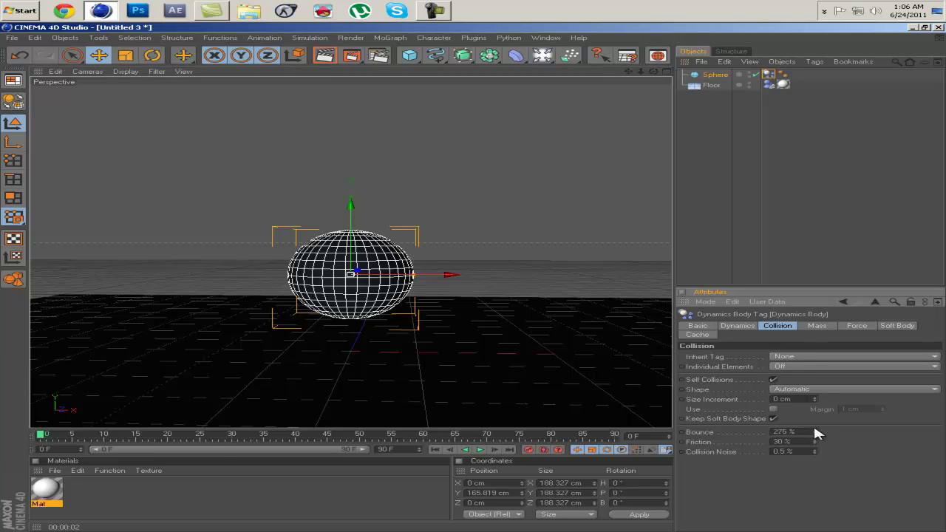
pyautogui.click(480, 450)
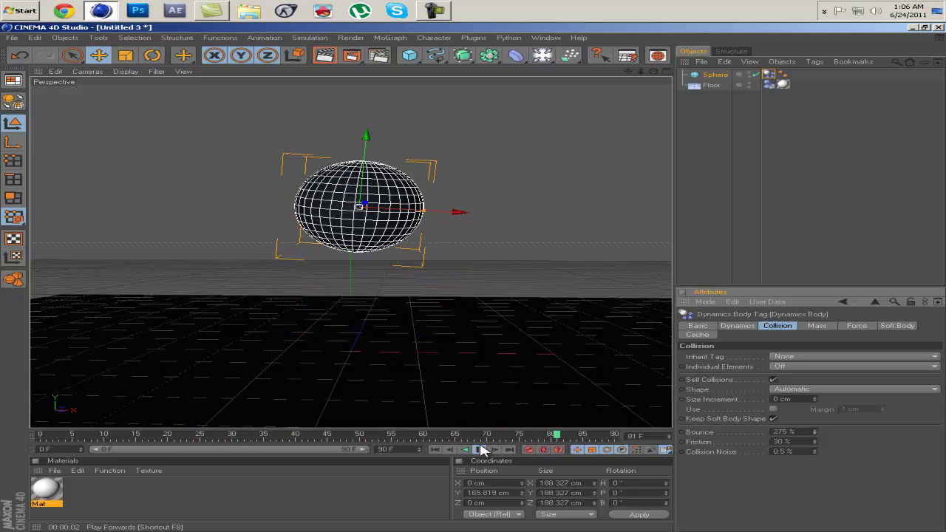
pyautogui.click(436, 449)
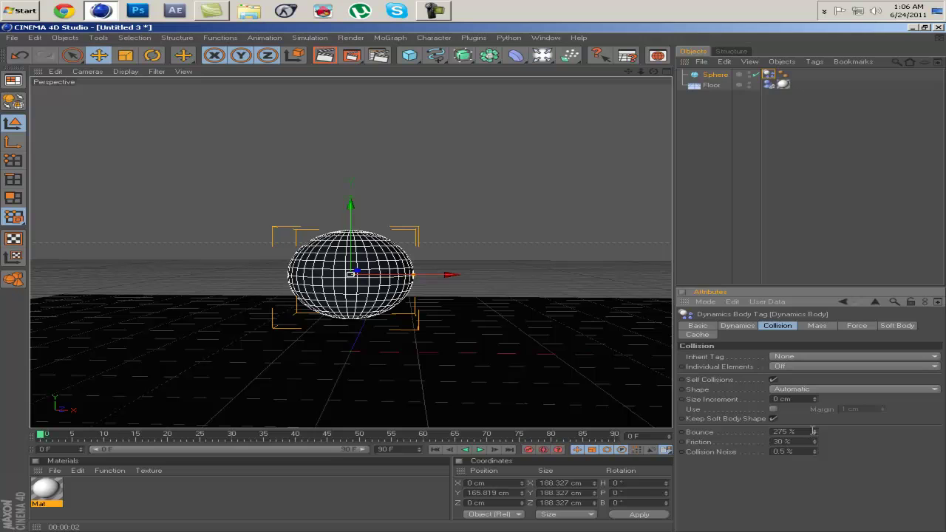
# Lower the sphere's collision bounce to 190%, preview the simulation, and rewind it.
pyautogui.moveTo(815, 432); pyautogui.dragTo(815, 433)
pyautogui.click(480, 449)
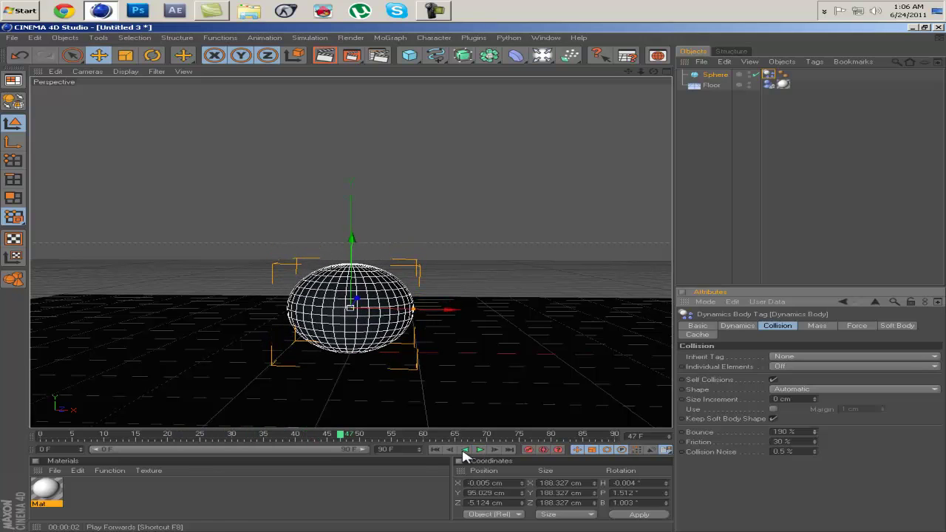
pyautogui.click(436, 449)
# Raise the sphere to a Y position of about 427 cm, then test its drop and rewind to the start.
pyautogui.moveTo(353, 205); pyautogui.dragTo(354, 83)
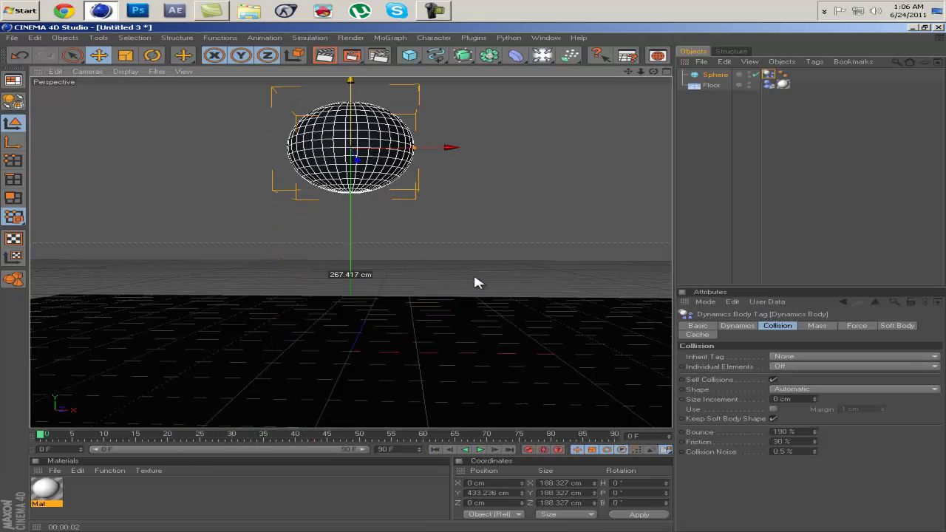
pyautogui.moveTo(628, 71); pyautogui.dragTo(627, 111)
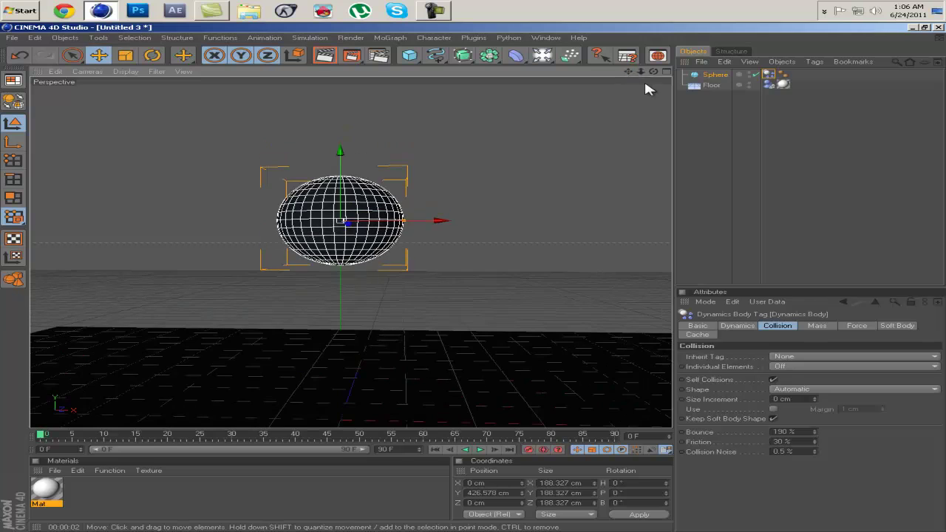
pyautogui.keyDown('alt'); pyautogui.moveTo(481, 271); pyautogui.dragTo(501, 219); pyautogui.keyUp('alt')
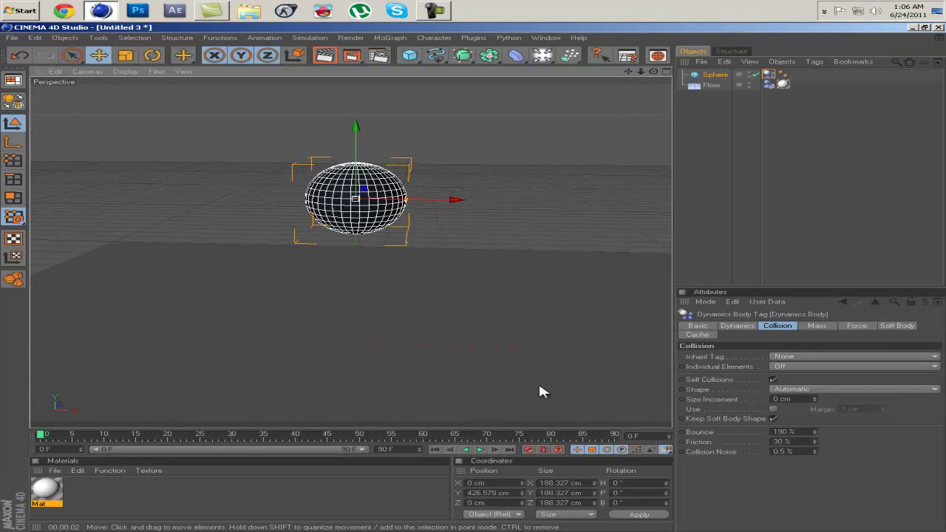
pyautogui.click(481, 450)
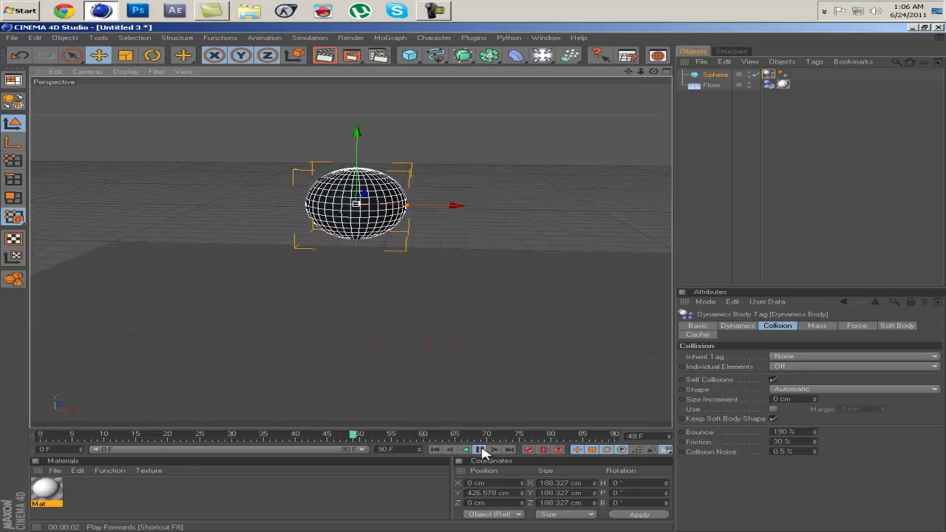
pyautogui.click(481, 450)
pyautogui.click(436, 449)
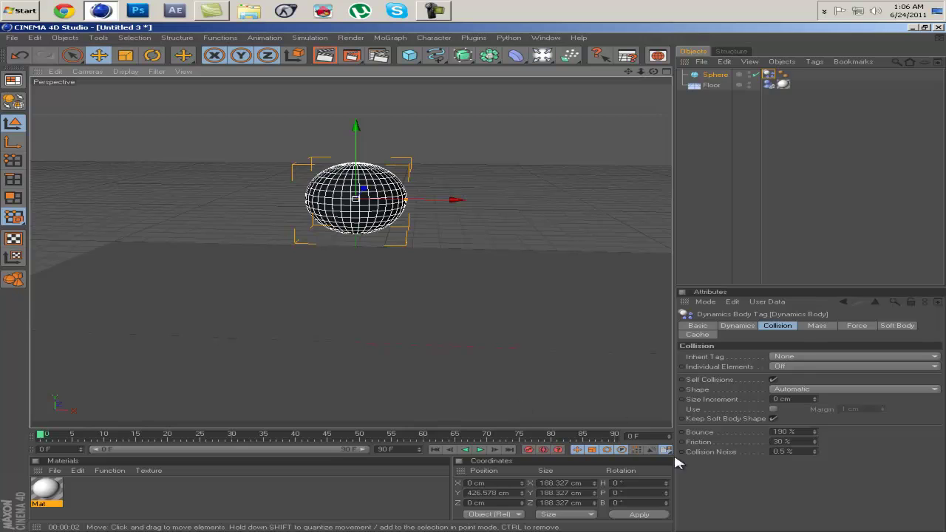
# Set the sphere's collision bounce to 200% and play the simulation again.
pyautogui.click(815, 430)
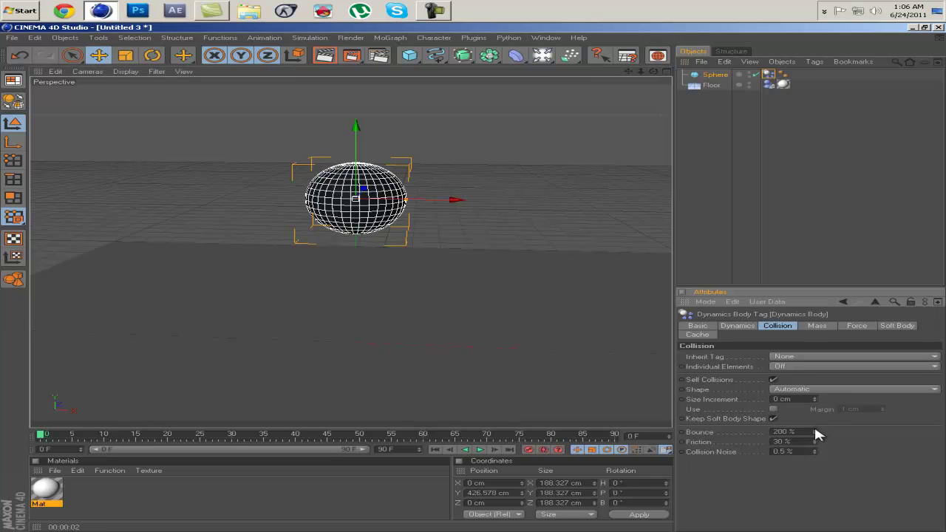
pyautogui.click(481, 450)
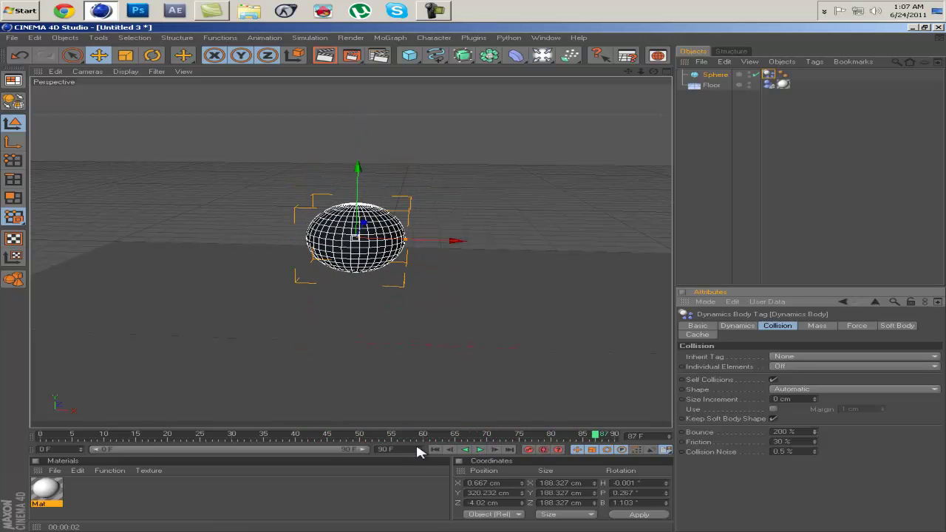
# Extend the animation to 300 frames, expand the preview range to its full length, and return to the first frame.
pyautogui.moveTo(418, 448); pyautogui.dragTo(420, 447)
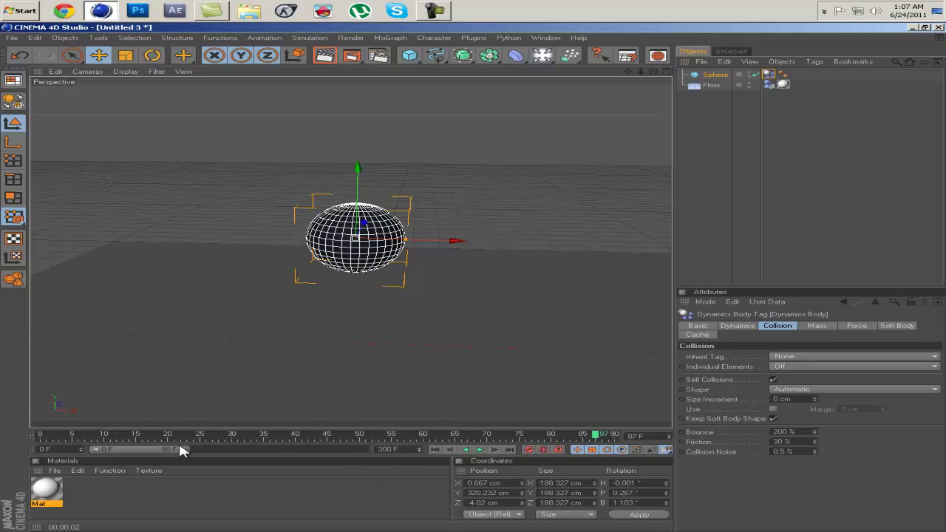
pyautogui.doubleClick(190, 447)
pyautogui.click(433, 448)
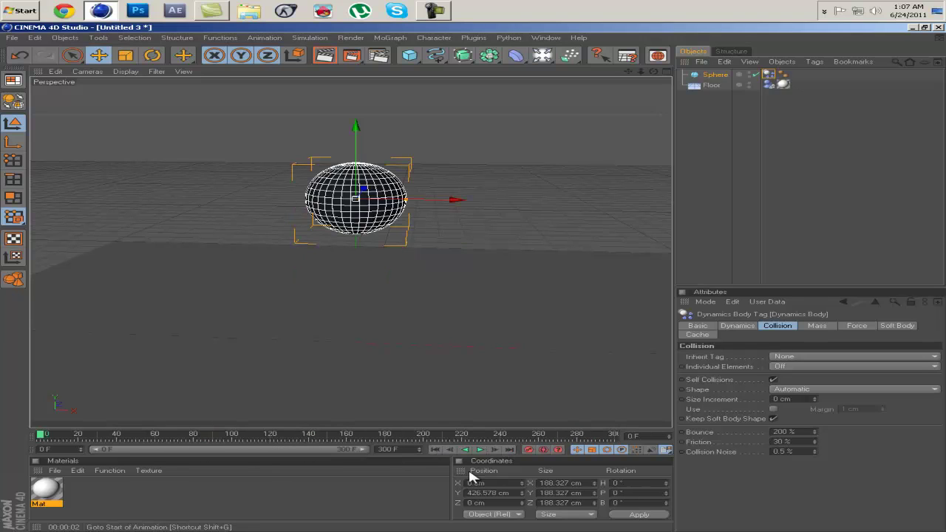
# Play the simulation to frame 145 and keyframe the Soft Body option as Off in the sphere's dynamics tag.
pyautogui.click(714, 75)
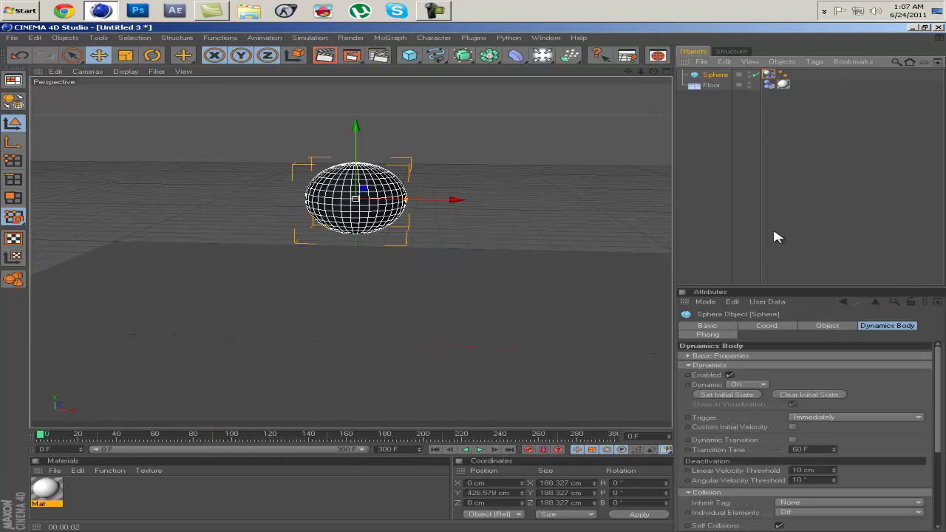
pyautogui.click(783, 76)
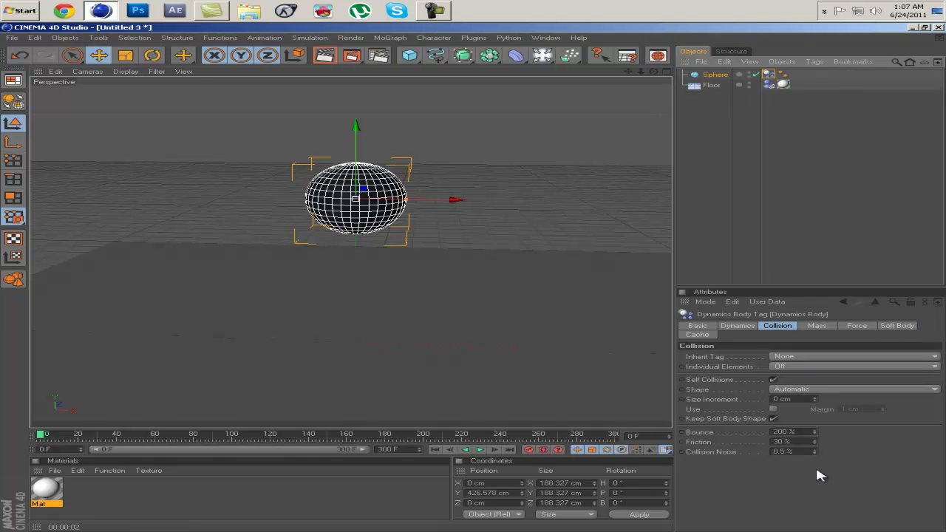
pyautogui.click(857, 327)
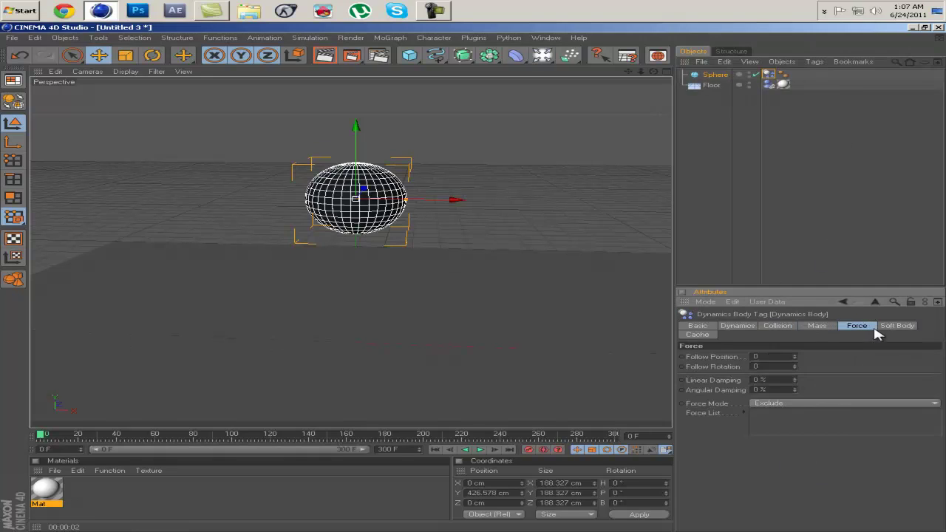
pyautogui.click(896, 328)
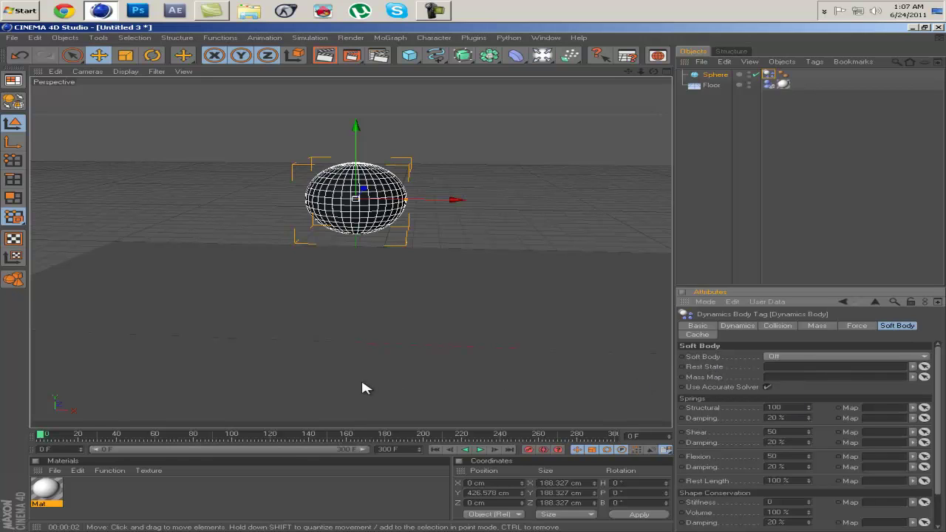
pyautogui.moveTo(43, 439); pyautogui.dragTo(143, 445)
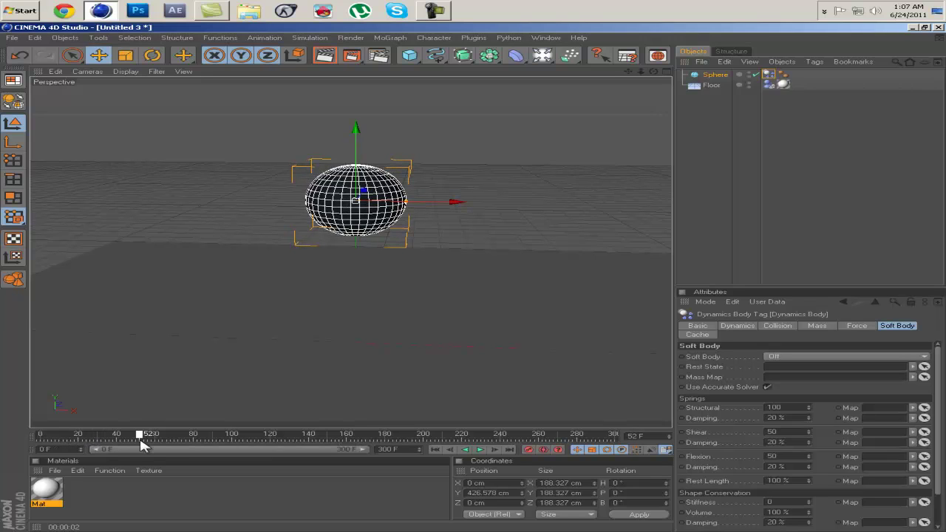
pyautogui.click(480, 449)
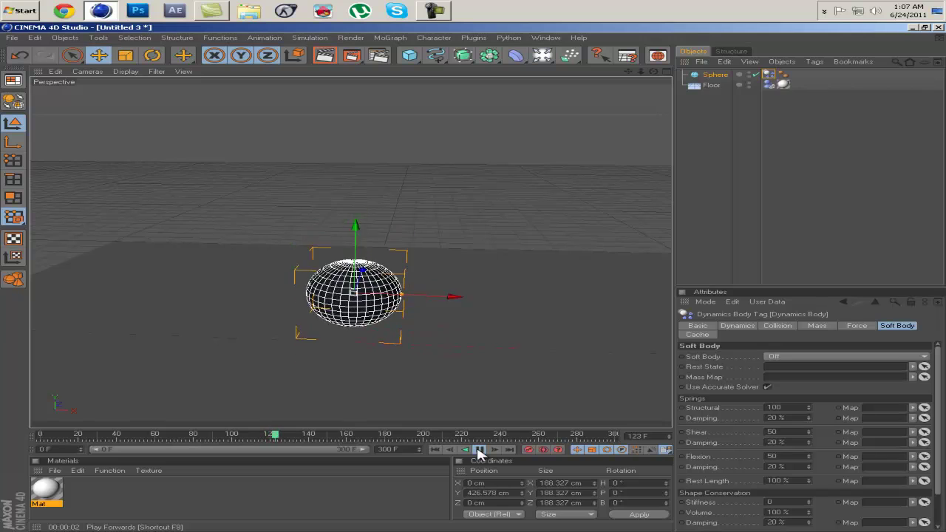
pyautogui.click(479, 450)
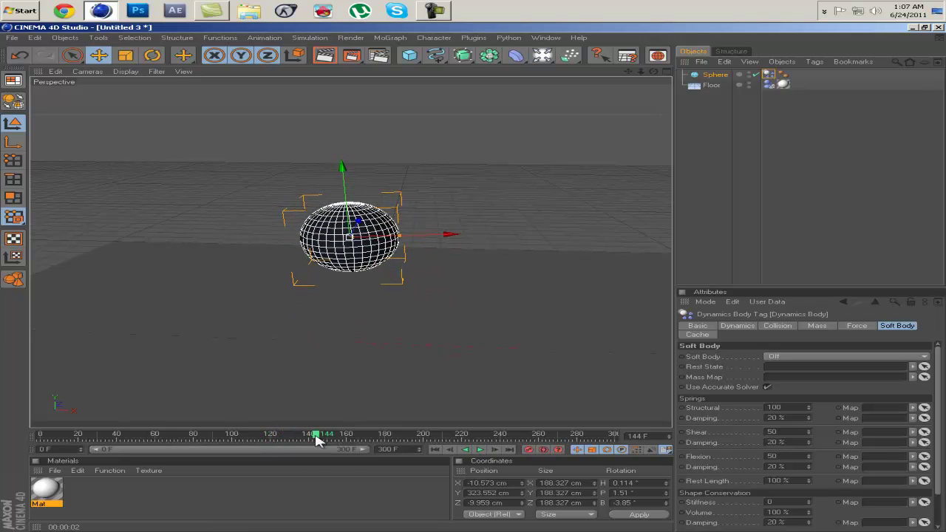
pyautogui.moveTo(318, 438); pyautogui.dragTo(321, 439)
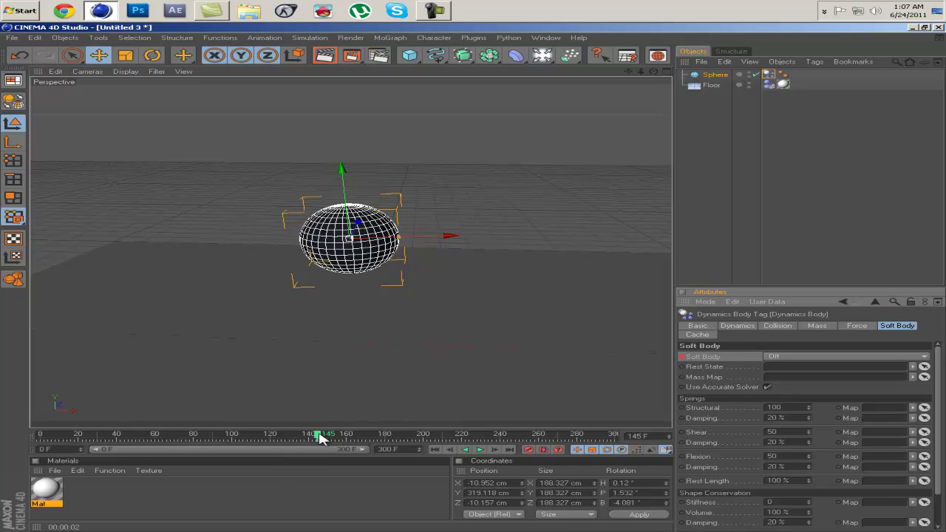
# At frame 150, set the sphere's Soft Body option to Made of Polygons/Lines and keyframe it.
pyautogui.moveTo(319, 437); pyautogui.dragTo(330, 438)
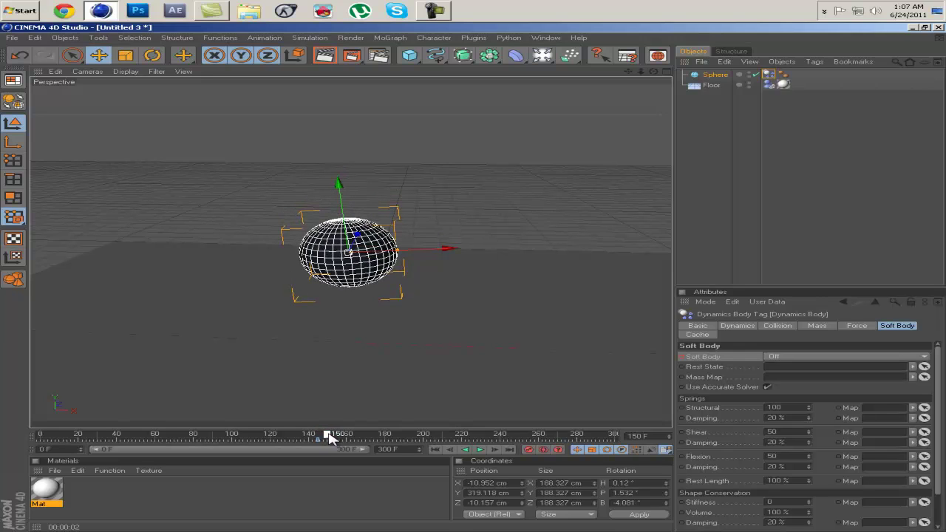
pyautogui.click(814, 360)
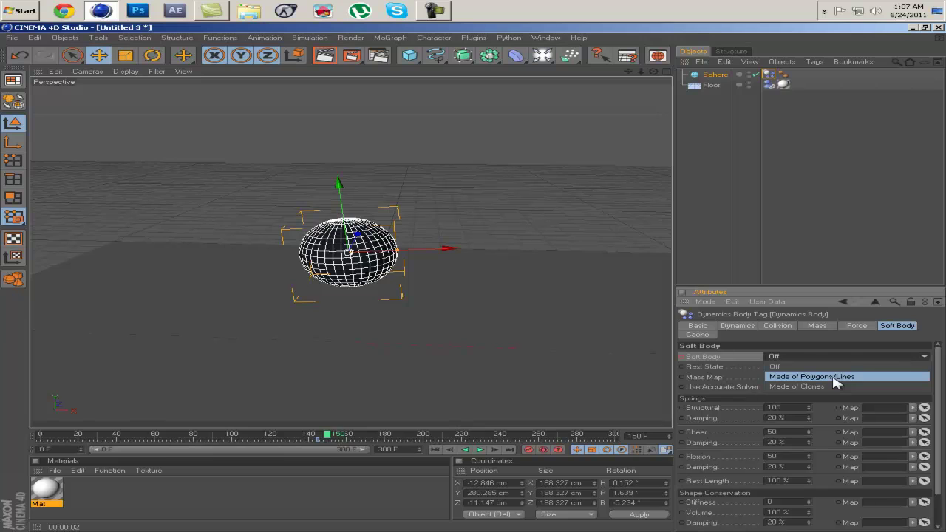
pyautogui.click(834, 380)
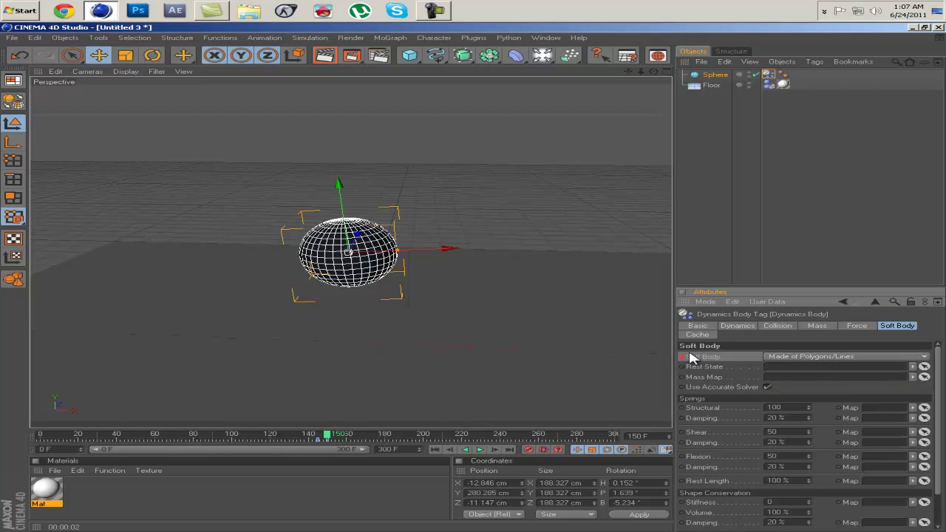
# Play the simulation from the start to frame 167, render the view to check the sphere's deformation, and rewind.
pyautogui.click(435, 449)
pyautogui.click(479, 450)
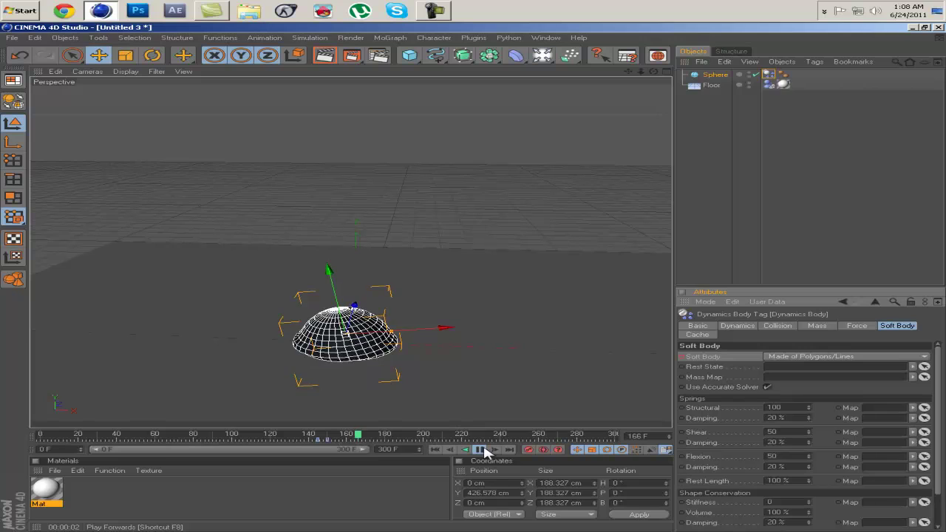
pyautogui.click(484, 451)
pyautogui.click(325, 56)
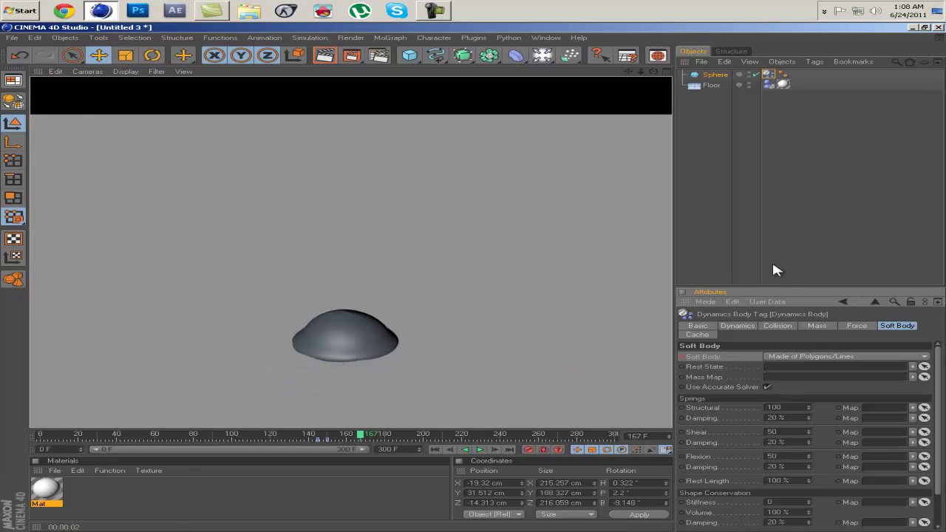
pyautogui.click(718, 125)
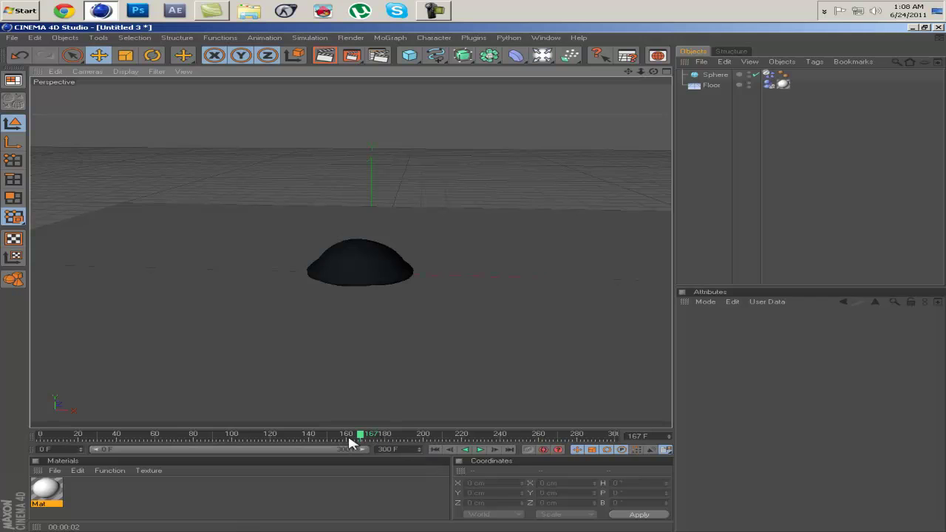
pyautogui.click(435, 449)
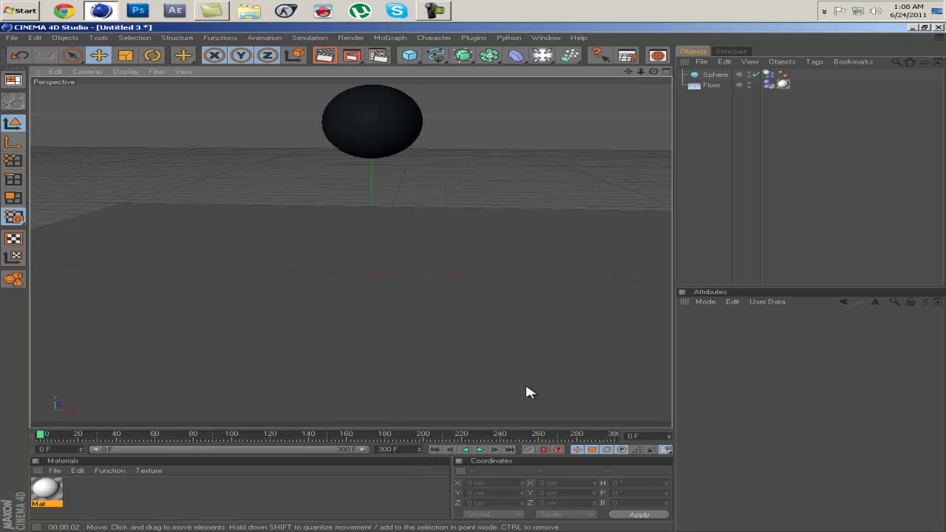
# Make two copies of the sphere, keeping its dynamics tag.
pyautogui.click(714, 75)
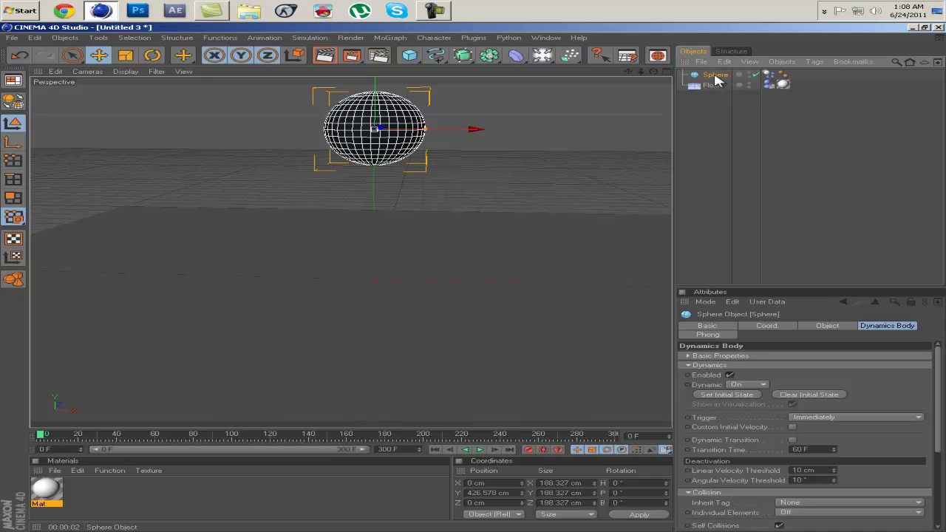
pyautogui.hotkey('ctrl', 'v')
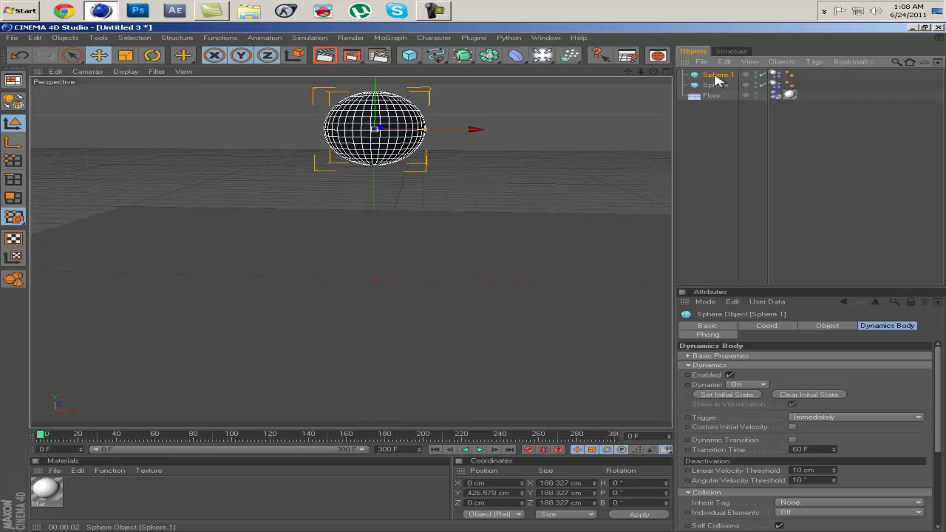
pyautogui.hotkey('ctrl', 'v')
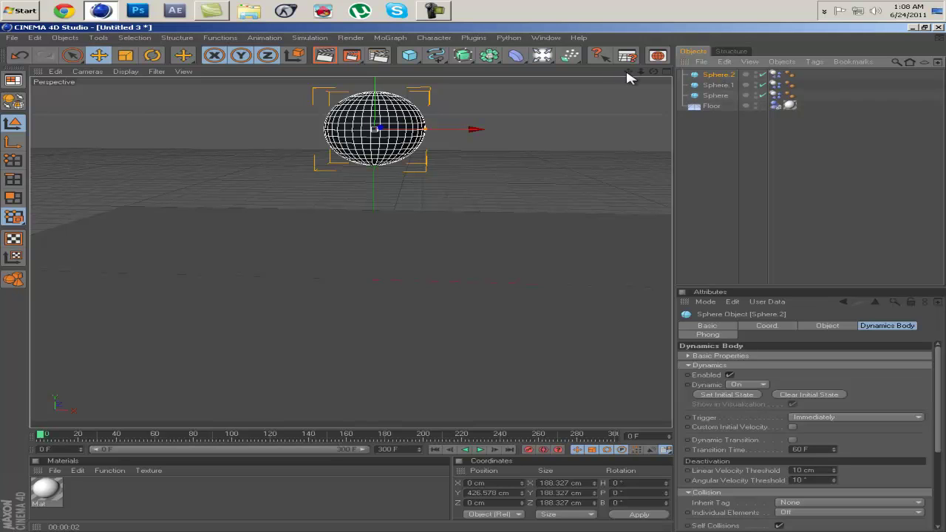
# Move Sphere.2 to an X position of about 393 cm and Sphere.1 to about -387 cm, either side of the original.
pyautogui.keyDown('alt'); pyautogui.moveTo(472, 275); pyautogui.dragTo(455, 316); pyautogui.keyUp('alt')
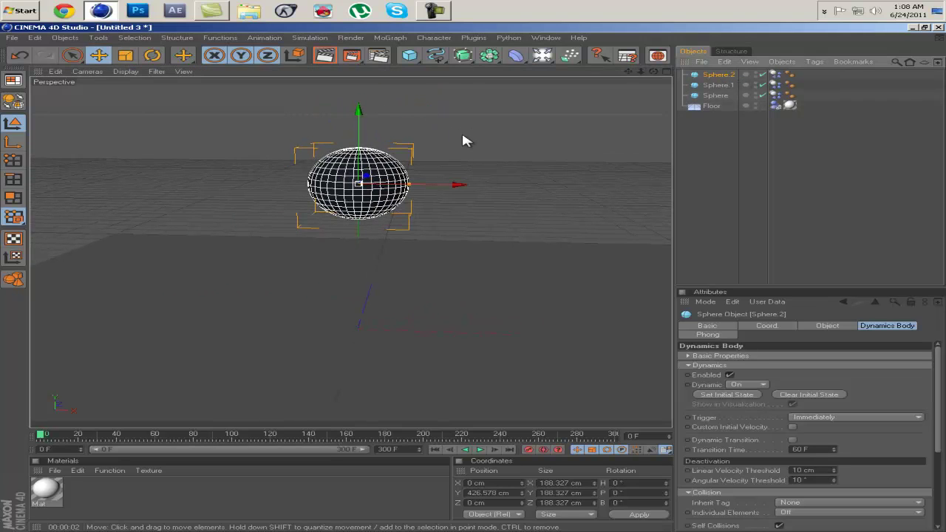
pyautogui.moveTo(475, 274)
pyautogui.mouseDown()
pyautogui.moveTo(486, 282)
pyautogui.moveTo(470, 274)
pyautogui.mouseUp()
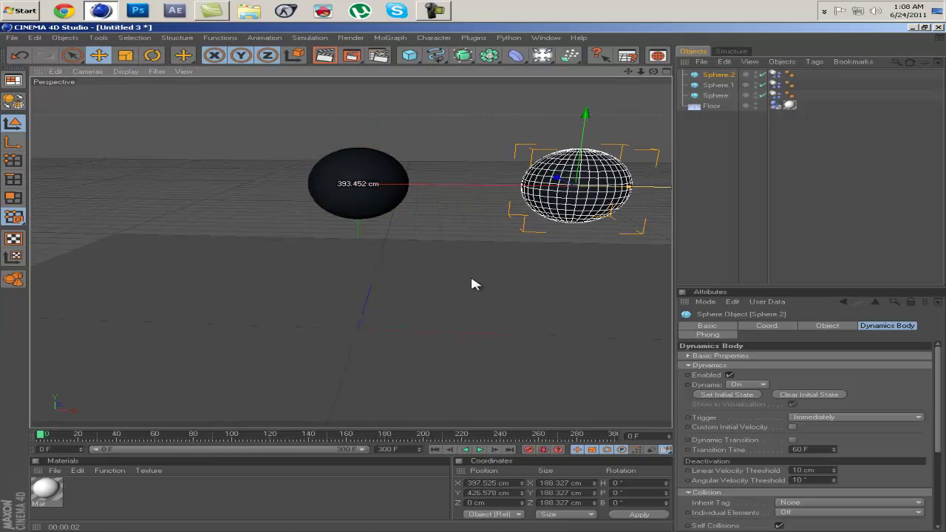
pyautogui.click(717, 85)
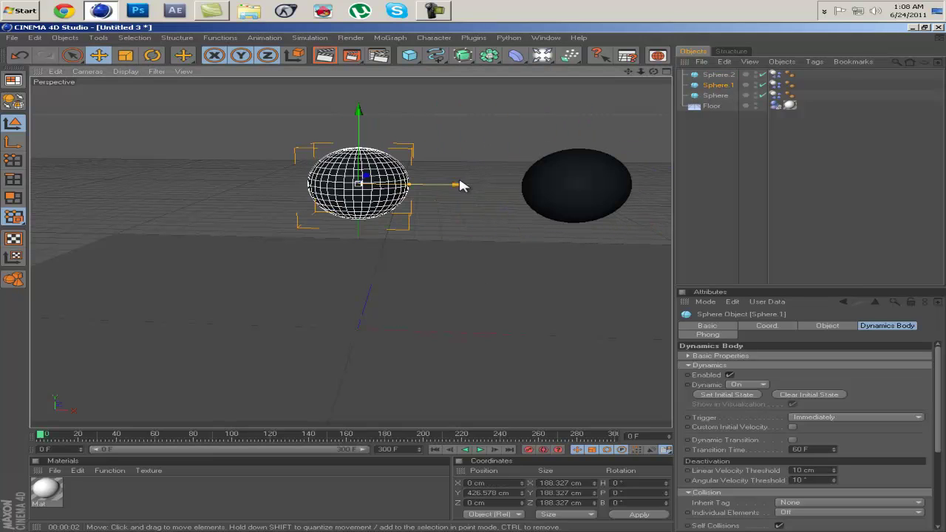
pyautogui.moveTo(461, 184); pyautogui.dragTo(473, 284)
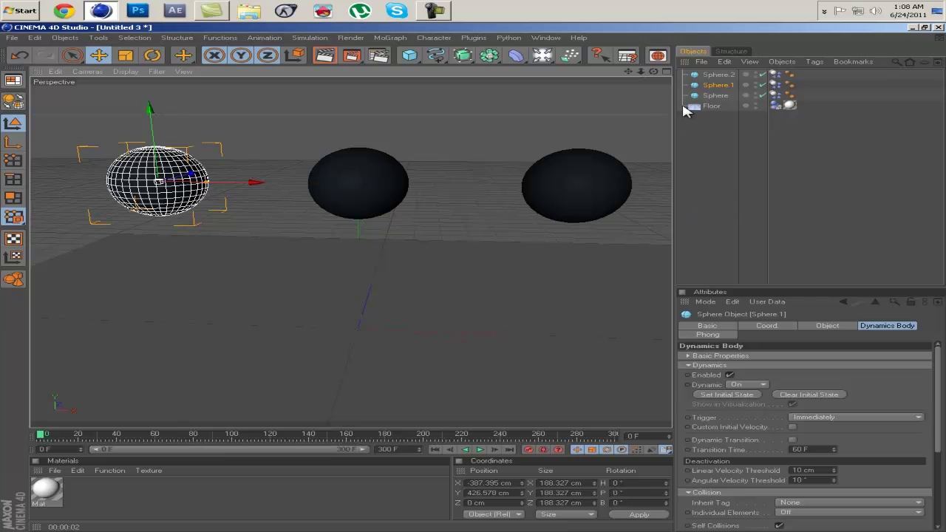
# Stagger the drop heights by raising Sphere.1 slightly and Sphere.2 to a Y position of about 561 cm.
pyautogui.moveTo(657, 70); pyautogui.dragTo(468, 272)
pyautogui.moveTo(628, 71); pyautogui.dragTo(473, 281)
pyautogui.moveTo(153, 121); pyautogui.dragTo(155, 124)
pyautogui.click(717, 75)
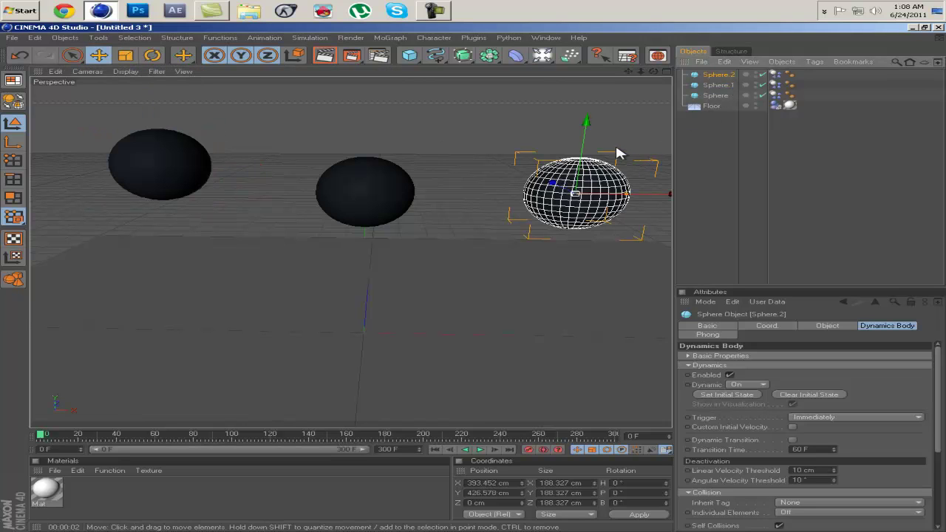
pyautogui.moveTo(472, 282); pyautogui.dragTo(474, 284)
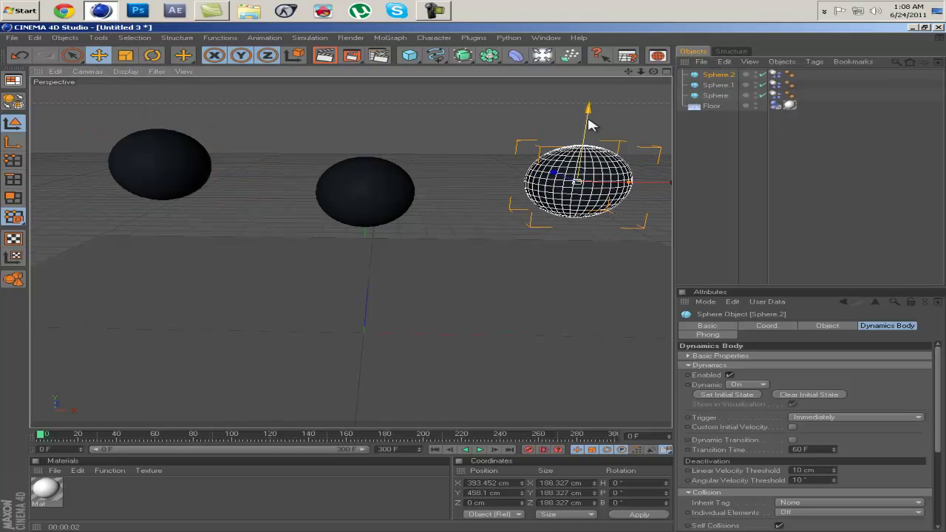
pyautogui.scroll(-3, 598, 116)
pyautogui.keyDown('alt'); pyautogui.moveTo(471, 277); pyautogui.dragTo(523, 124, button='middle'); pyautogui.keyUp('alt')
pyautogui.moveTo(522, 124); pyautogui.dragTo(476, 276)
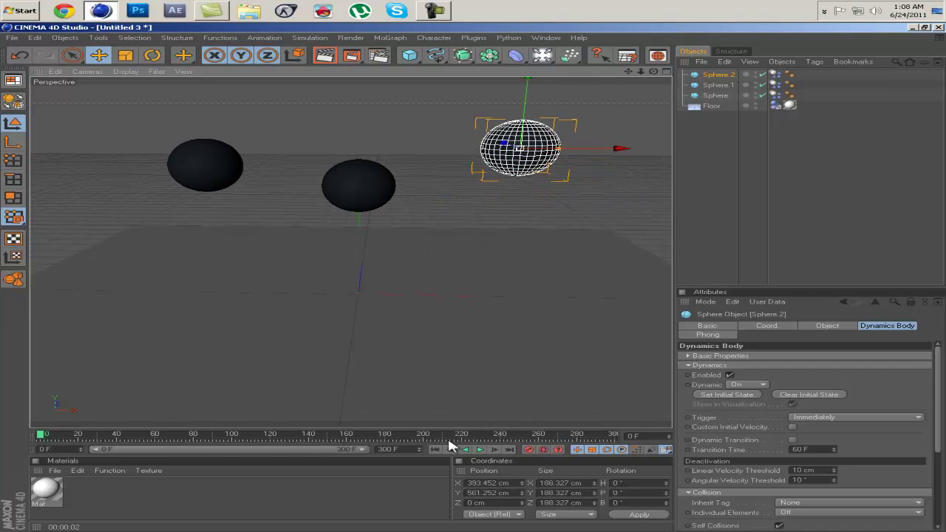
# Play the simulation with all three spheres, stop at frame 176, and render the view to check the result.
pyautogui.click(480, 449)
pyautogui.click(726, 164)
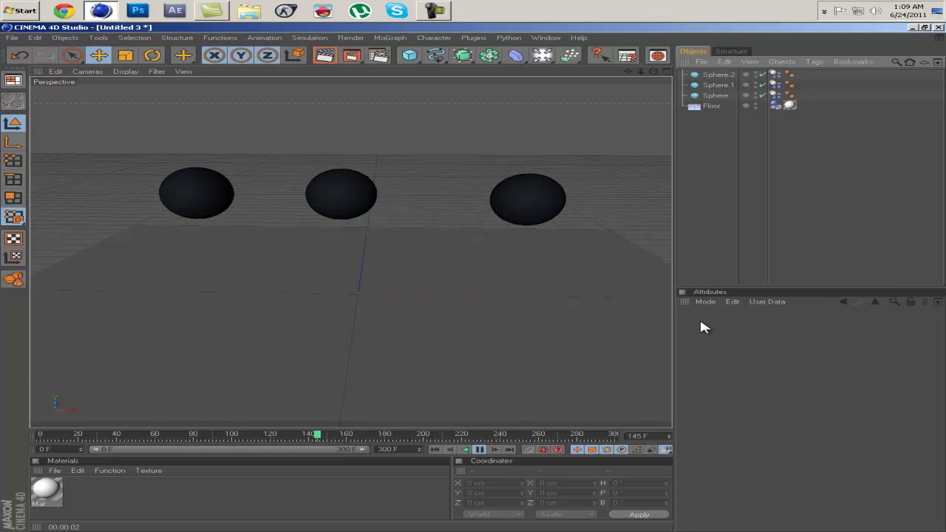
pyautogui.click(481, 450)
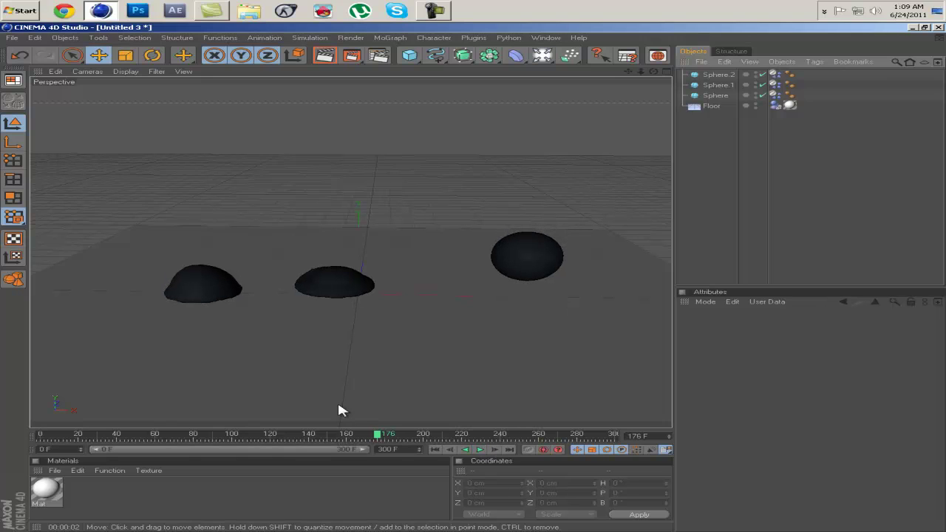
pyautogui.scroll(3, 343, 348)
pyautogui.click(324, 55)
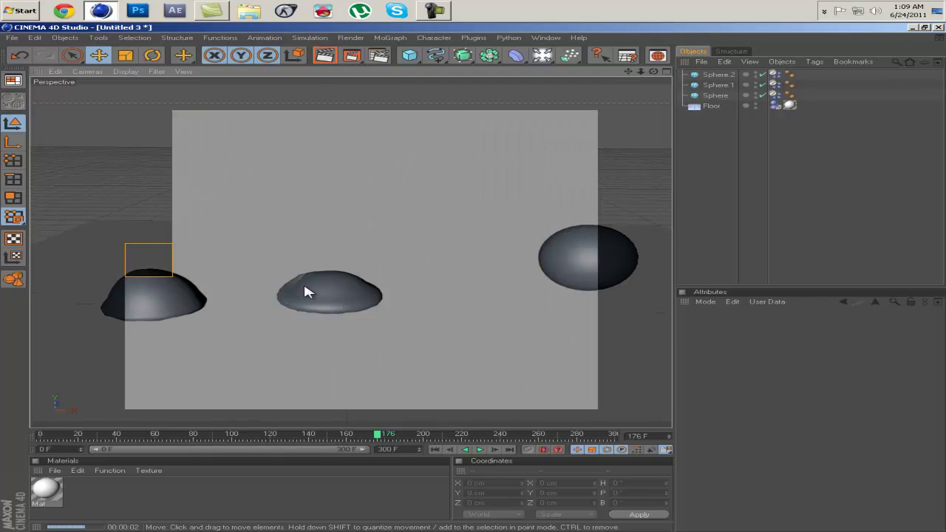
pyautogui.click(714, 146)
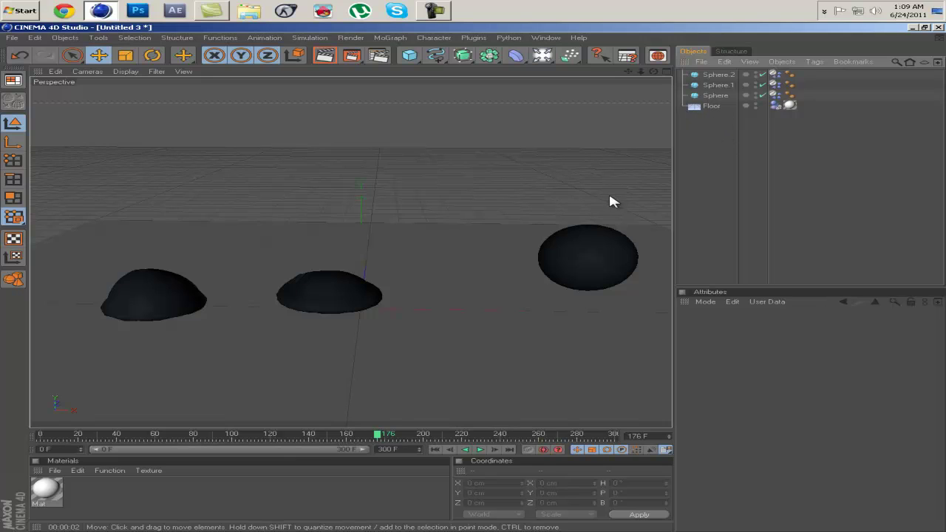
# Create a new material and set its color to near-black with RGB 30, 30, 31.
pyautogui.doubleClick(122, 499)
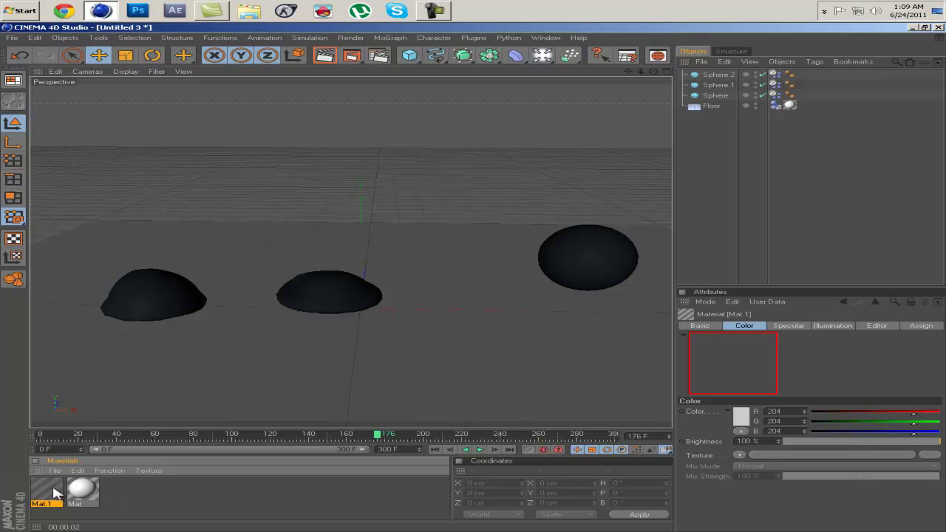
pyautogui.doubleClick(56, 494)
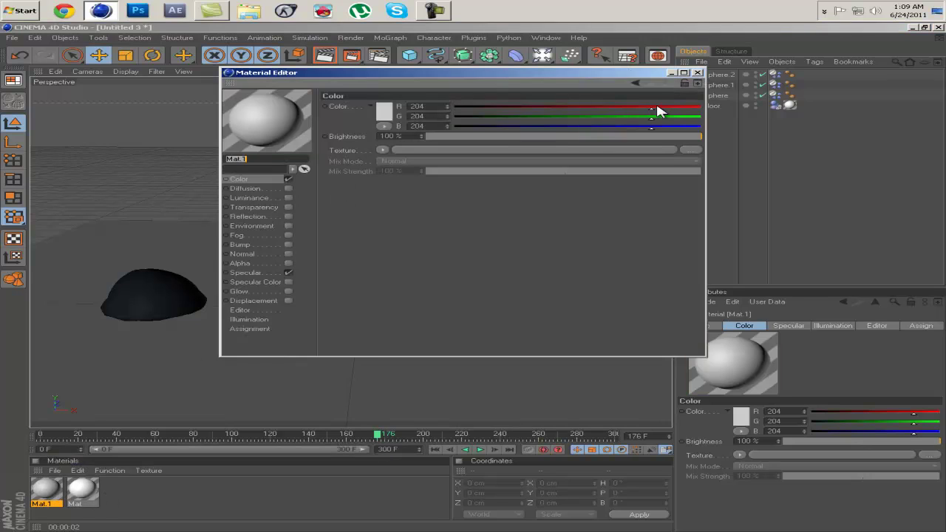
pyautogui.moveTo(639, 107); pyautogui.dragTo(484, 107)
pyautogui.click(482, 116)
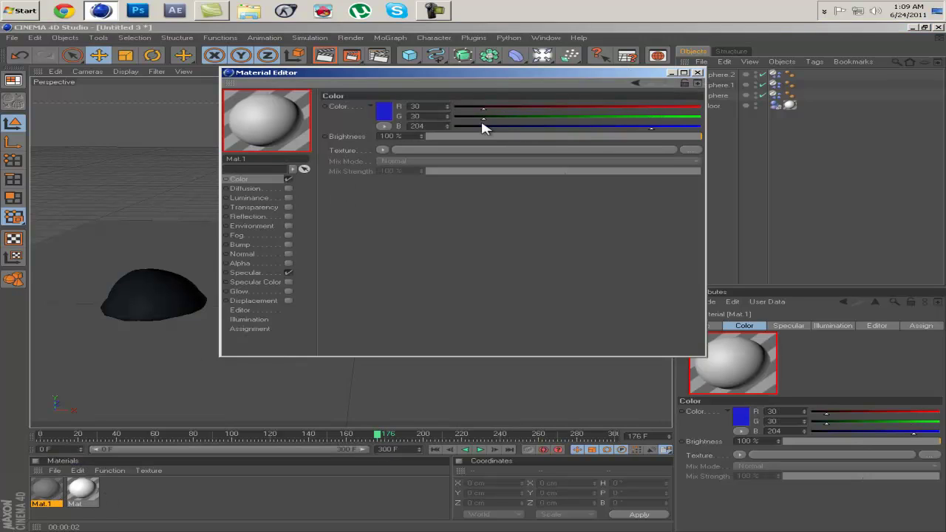
pyautogui.click(482, 126)
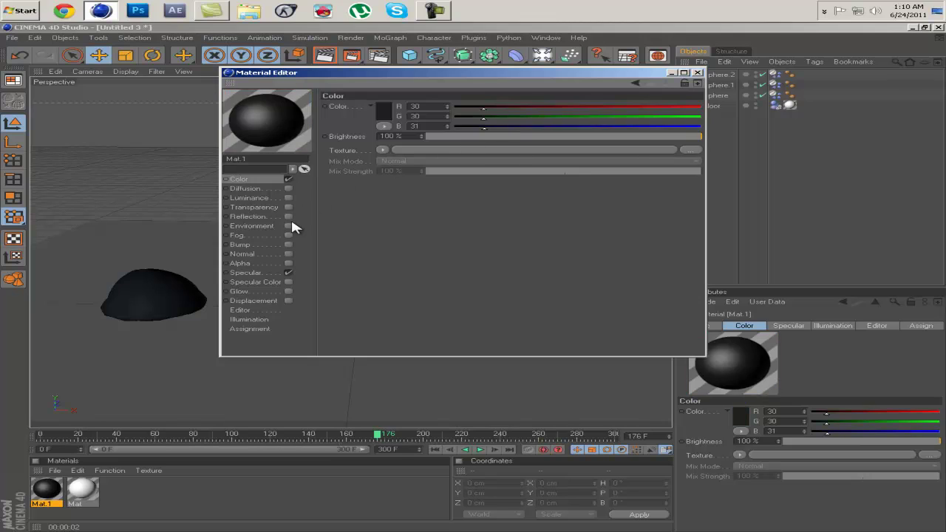
# Enable reflection on the near-black material with 20% brightness, a Fresnel texture and 28% mix strength, and close its editor.
pyautogui.click(289, 217)
pyautogui.click(485, 136)
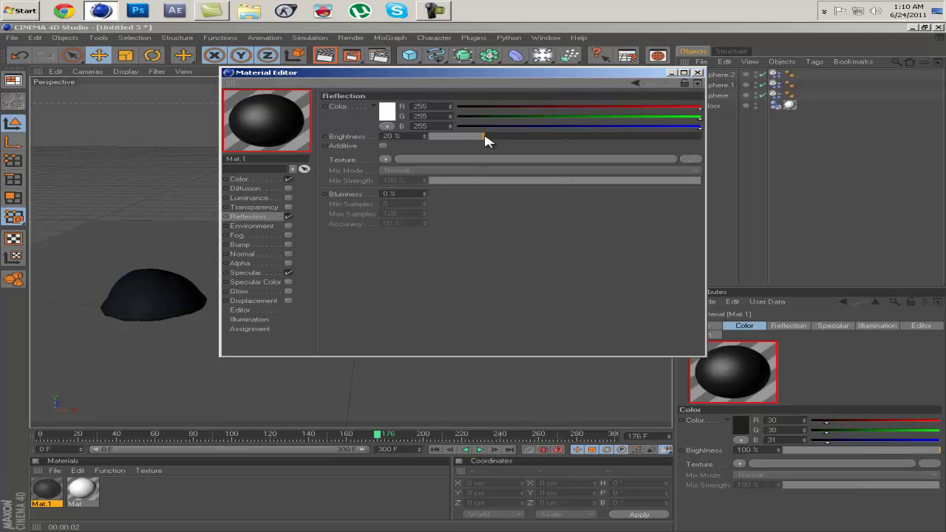
pyautogui.click(386, 159)
pyautogui.click(428, 258)
pyautogui.click(515, 210)
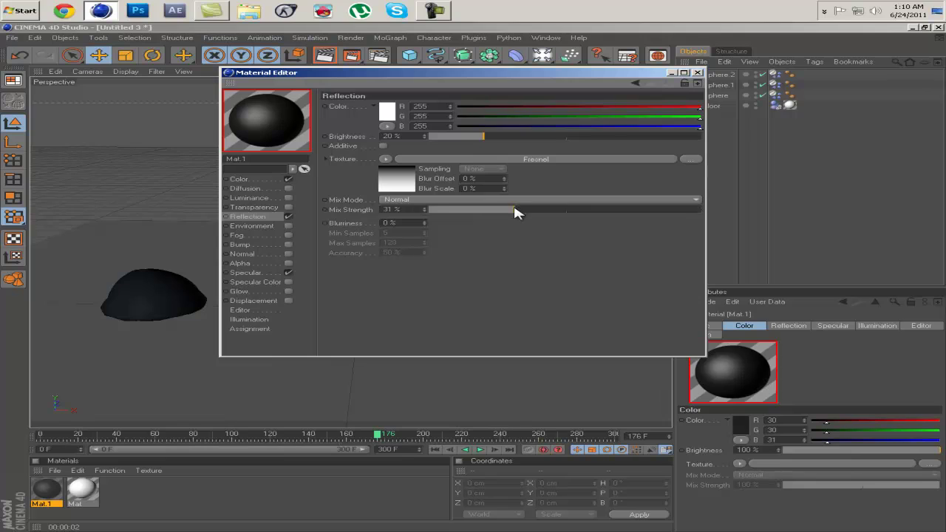
pyautogui.moveTo(515, 210); pyautogui.dragTo(505, 210)
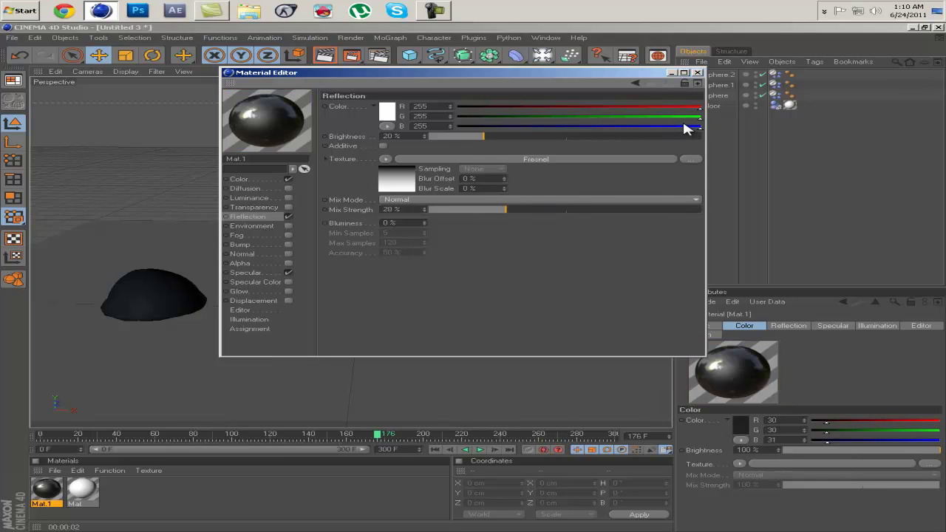
pyautogui.click(698, 72)
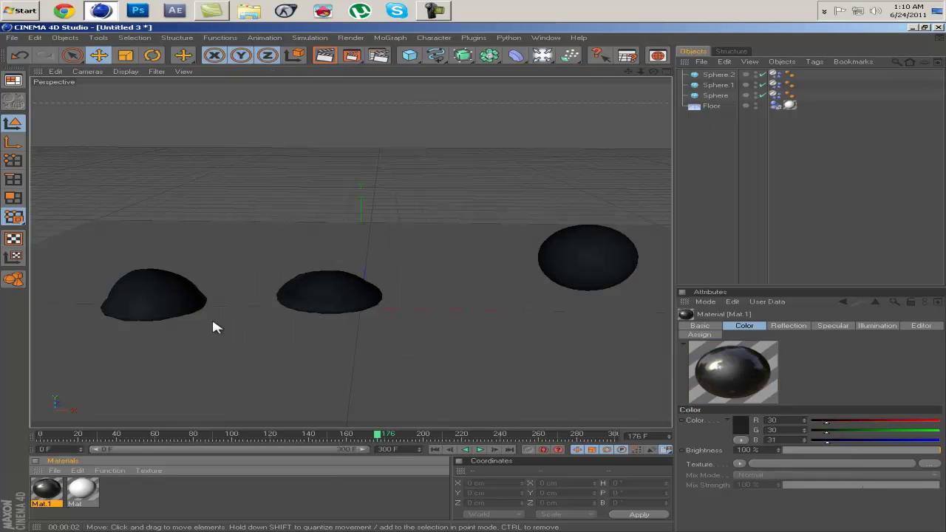
# Apply the reflective near-black material Mat.1 to all three spheres.
pyautogui.moveTo(47, 491); pyautogui.dragTo(174, 291)
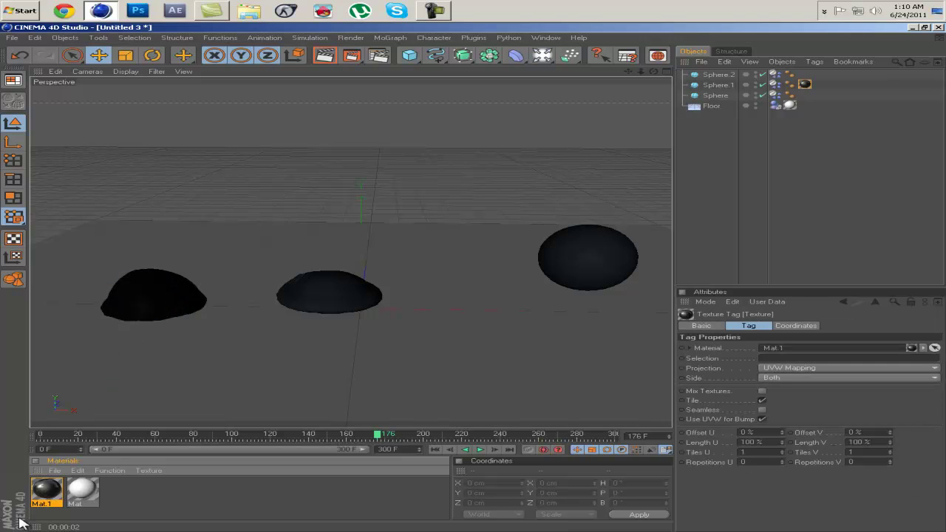
pyautogui.moveTo(52, 500); pyautogui.dragTo(312, 299)
pyautogui.moveTo(51, 500); pyautogui.dragTo(575, 274)
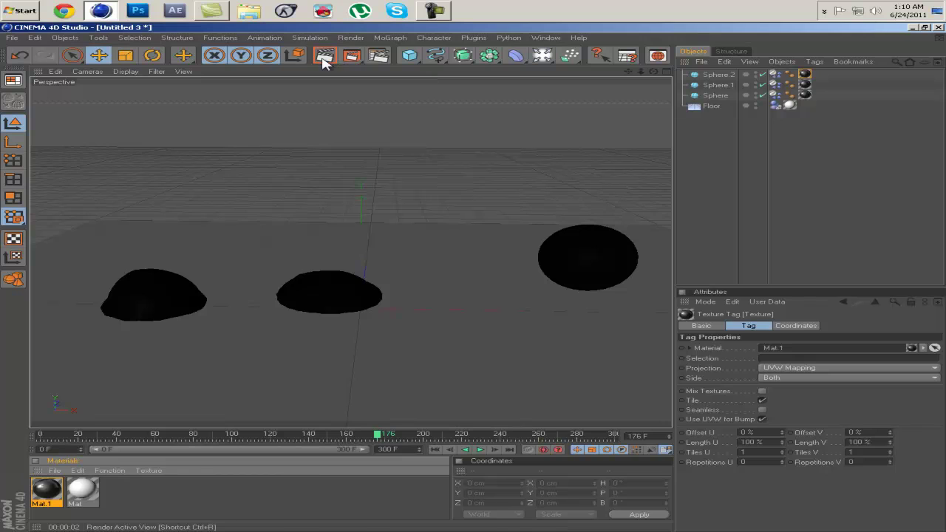
# Add a Background object to the scene and apply the white floor material to it.
pyautogui.moveTo(560, 62); pyautogui.dragTo(698, 186)
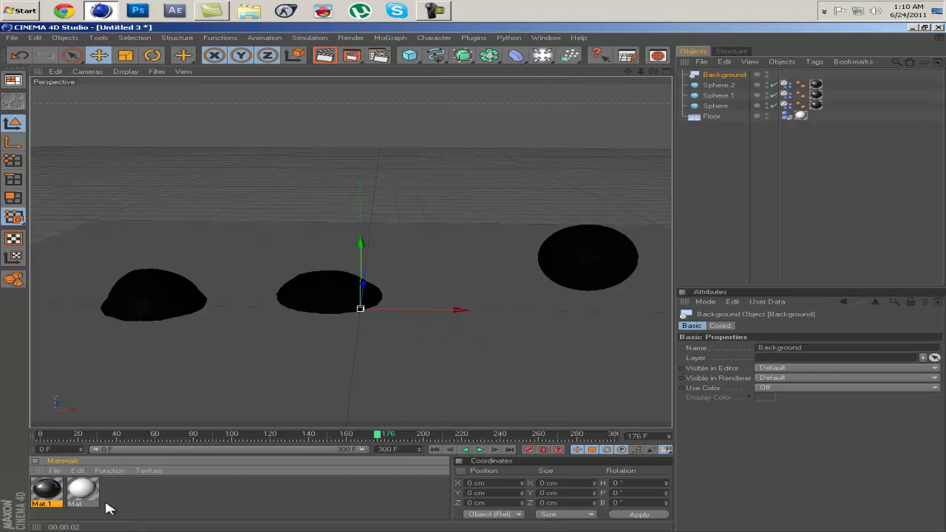
pyautogui.moveTo(85, 493); pyautogui.dragTo(723, 76)
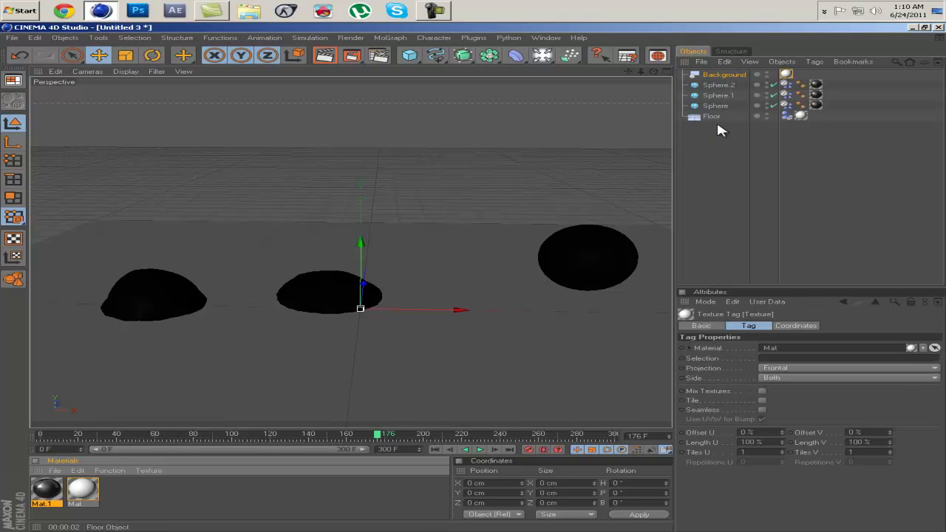
# Add a Compositing tag to the Floor with Compositing Background on and Self Shadowing off, and render the view to check it.
pyautogui.click(714, 118)
pyautogui.rightClick(715, 121)
pyautogui.moveTo(716, 126)
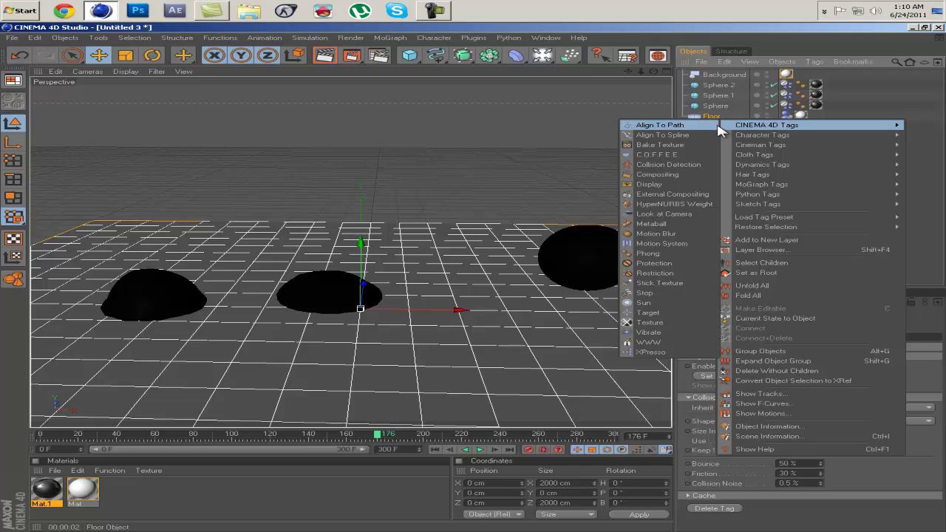
pyautogui.click(682, 175)
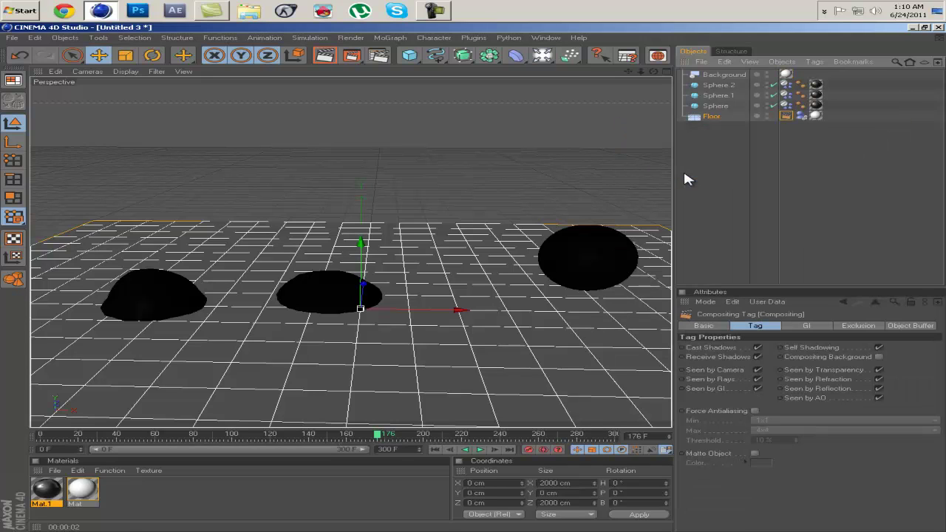
pyautogui.click(879, 347)
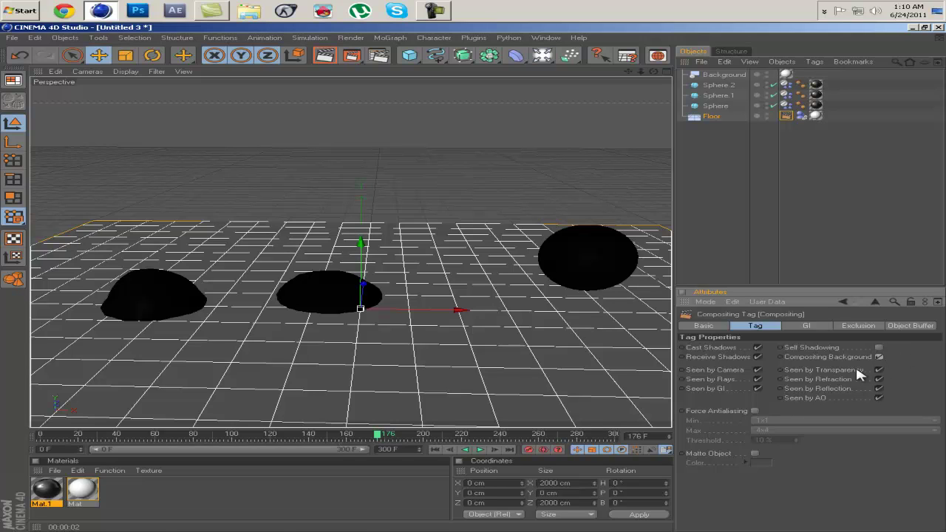
pyautogui.click(326, 56)
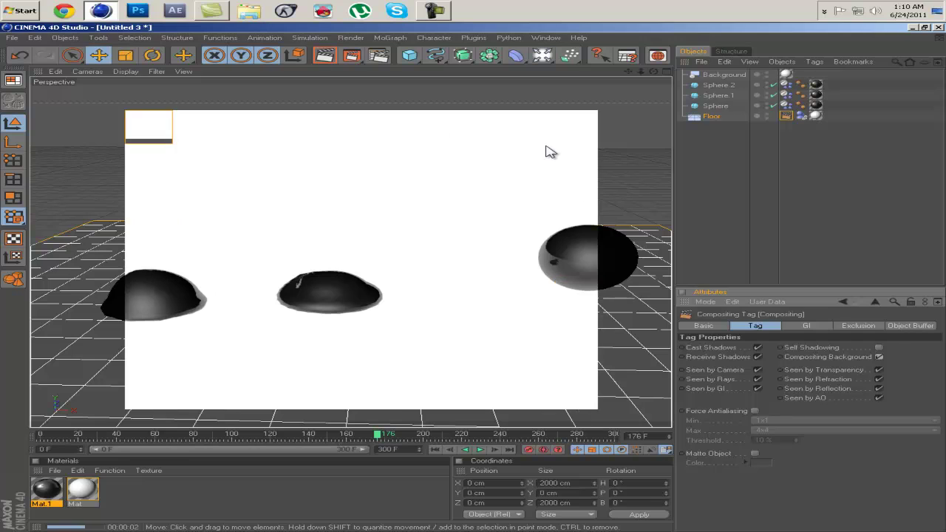
# Turn Compositing Background off and Self Shadowing on in the Floor's Compositing tag, and render the view for comparison.
pyautogui.click(717, 158)
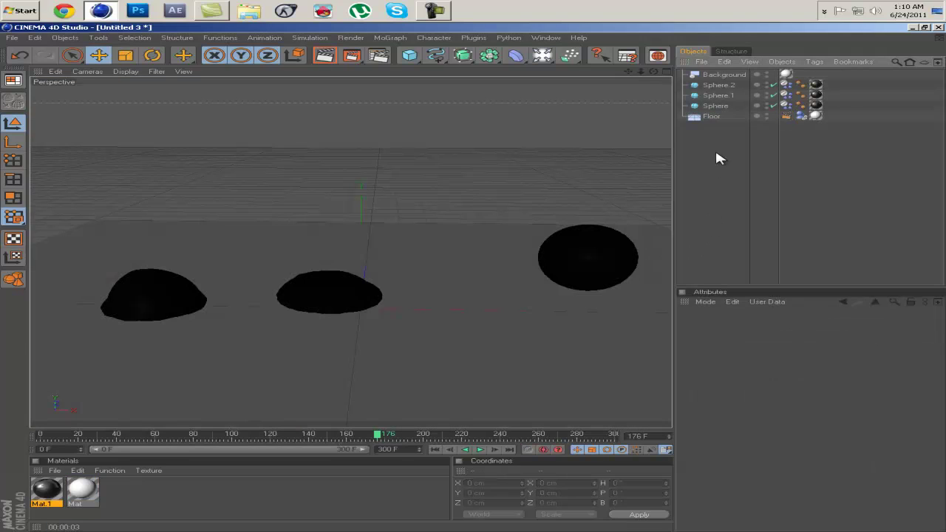
pyautogui.click(785, 116)
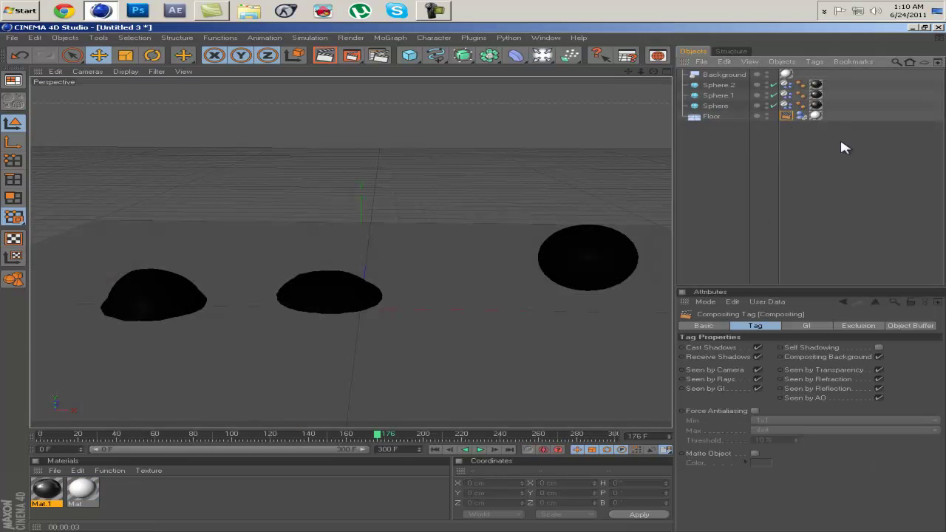
pyautogui.click(874, 357)
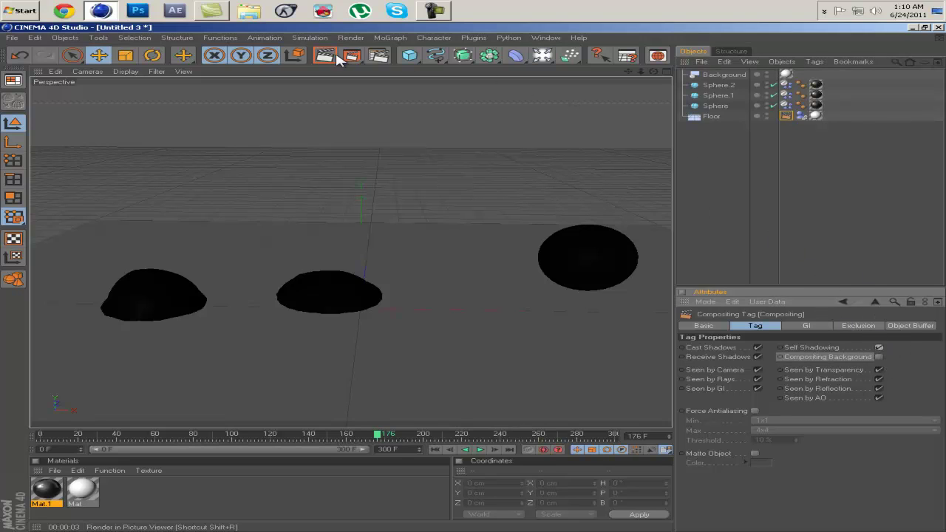
pyautogui.hotkey('alt', 'r')
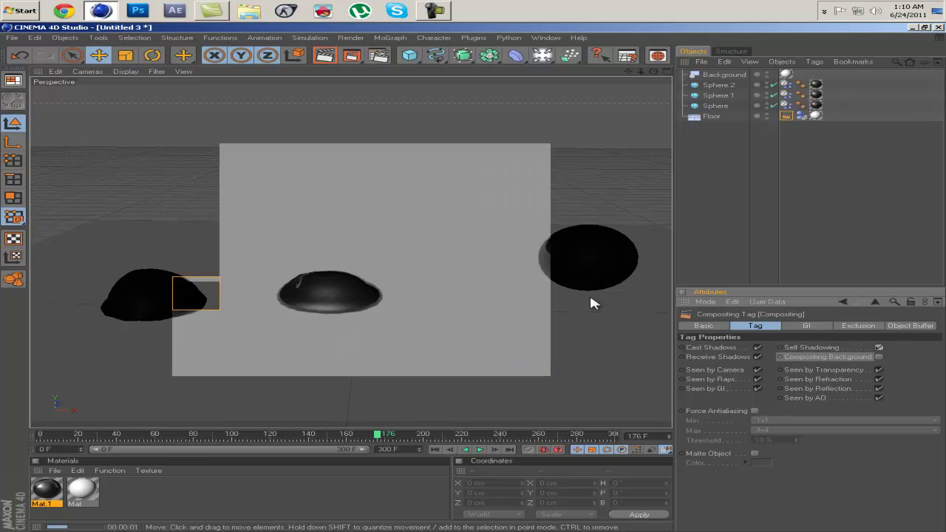
pyautogui.click(722, 175)
pyautogui.hotkey('alt', 'r')
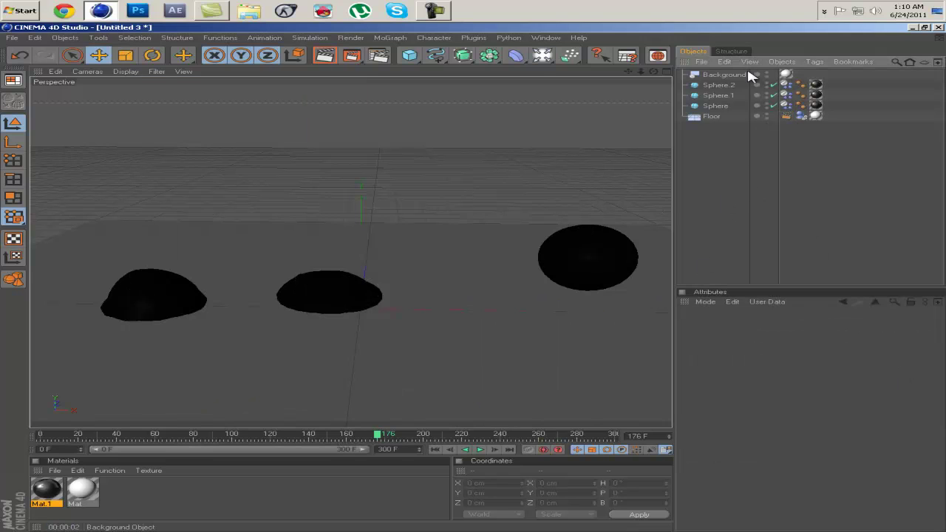
# Restore the Floor's Compositing tag to Compositing Background on and Self Shadowing off, and render the view again.
pyautogui.click(785, 116)
pyautogui.click(878, 357)
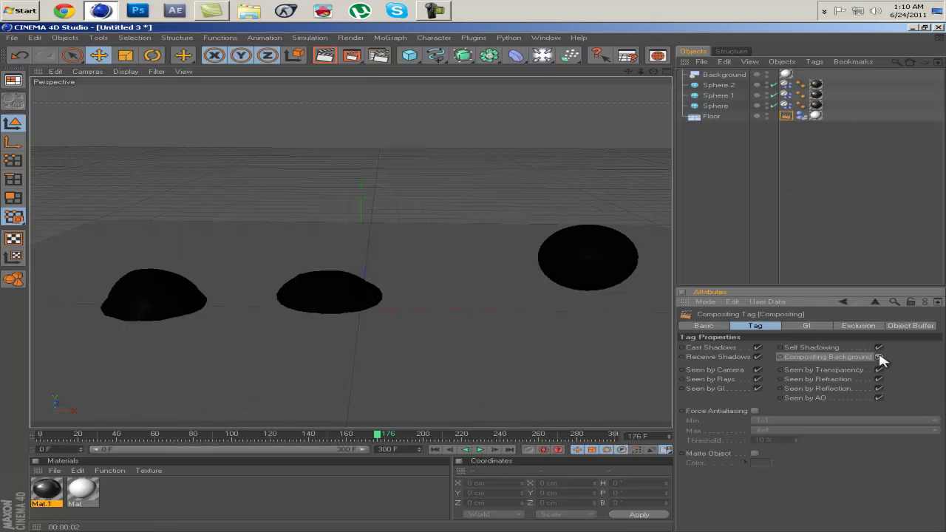
pyautogui.click(324, 56)
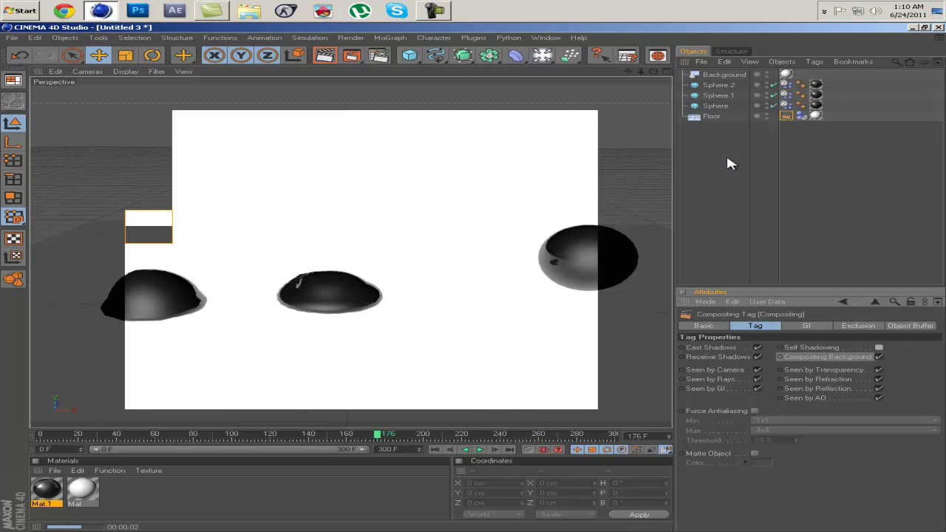
pyautogui.click(725, 153)
# Merge the greygorillascale light setup from the LightRooms folder of the C4D Tuts - 500 Subs GFX Pack into the scene.
pyautogui.click(719, 63)
pyautogui.moveTo(700, 62)
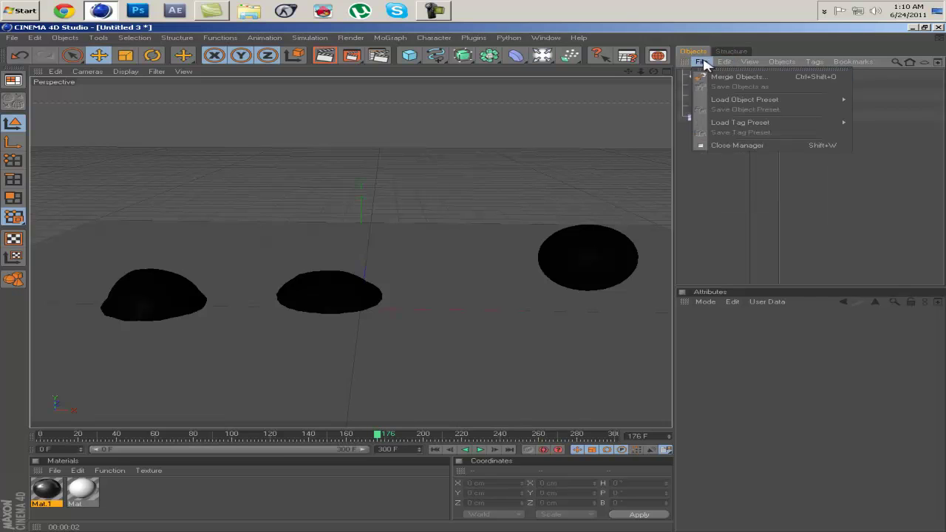
pyautogui.click(720, 76)
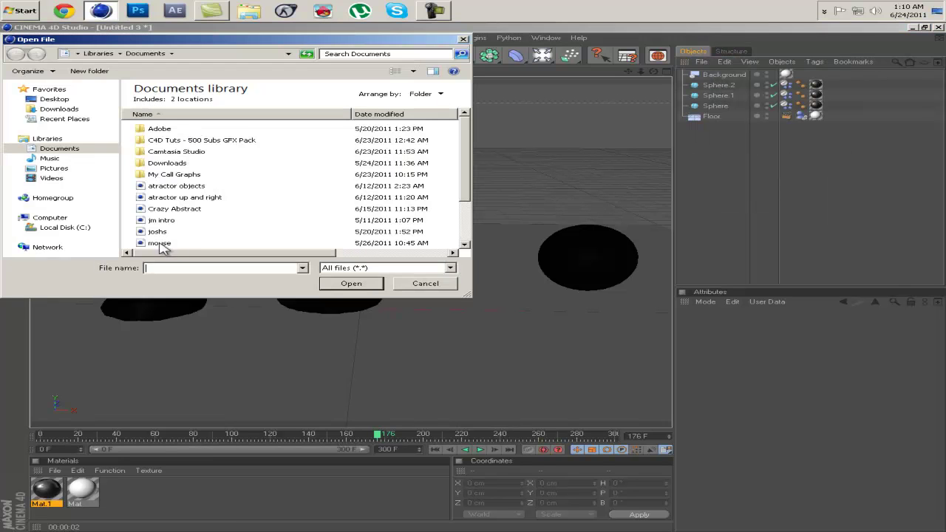
pyautogui.doubleClick(201, 141)
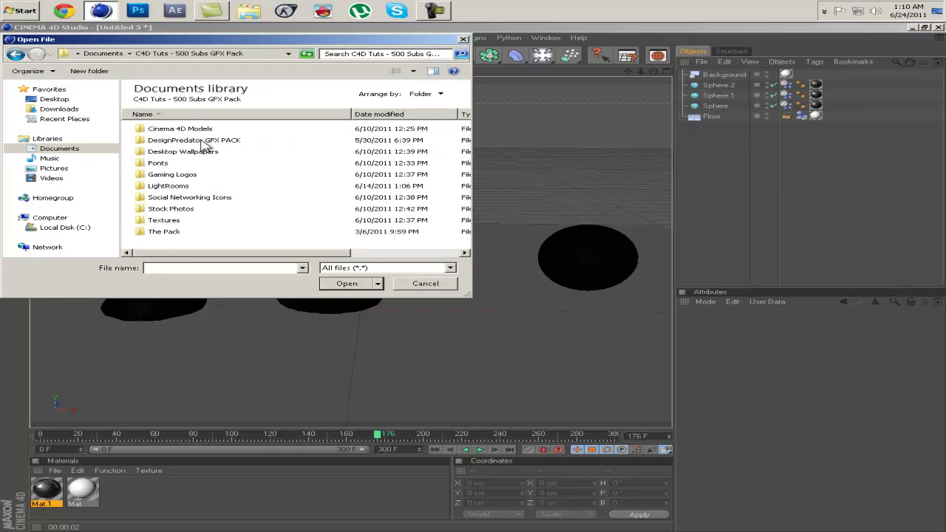
pyautogui.doubleClick(174, 185)
pyautogui.click(191, 130)
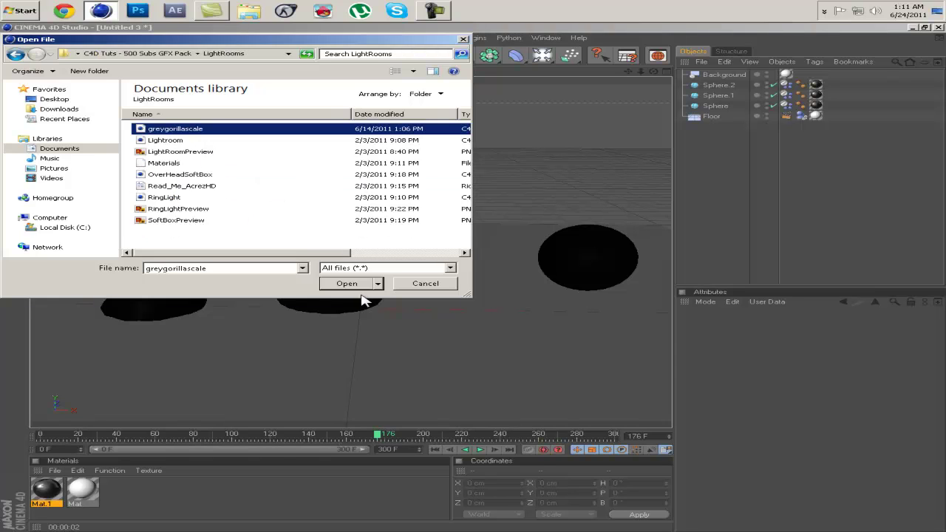
pyautogui.click(347, 284)
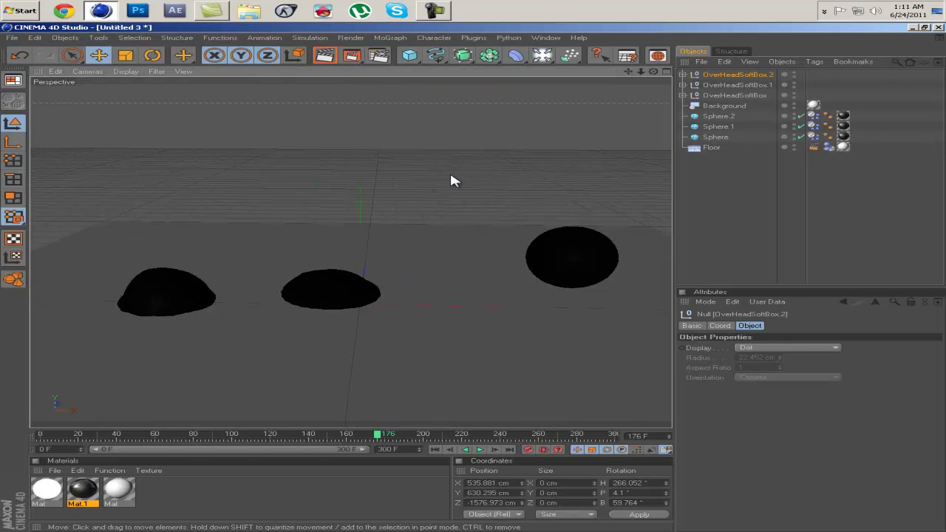
# Return the animation to frame 0, frame all three spheres above the floor, and render the view with the new lights.
pyautogui.press('o')
pyautogui.scroll(-5, 451, 180)
pyautogui.scroll(6, 453, 181)
pyautogui.moveTo(653, 71); pyautogui.dragTo(477, 285)
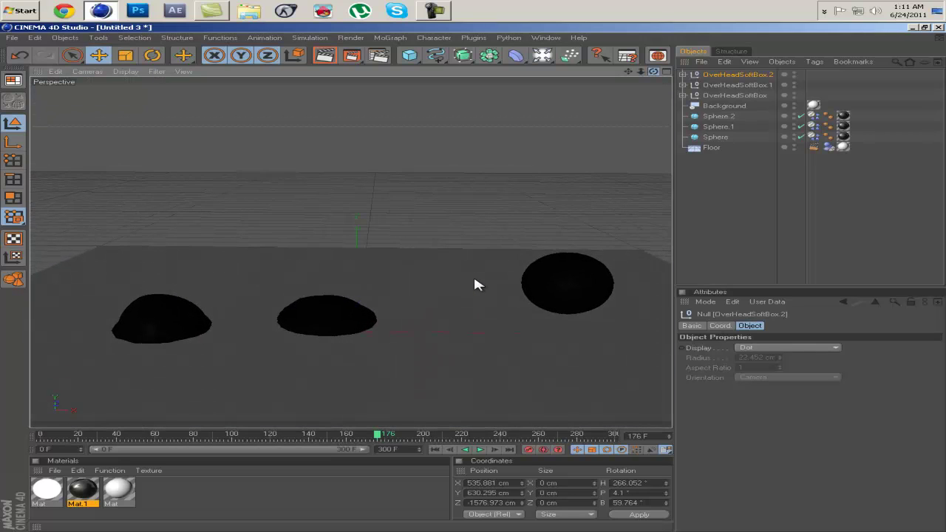
pyautogui.click(434, 449)
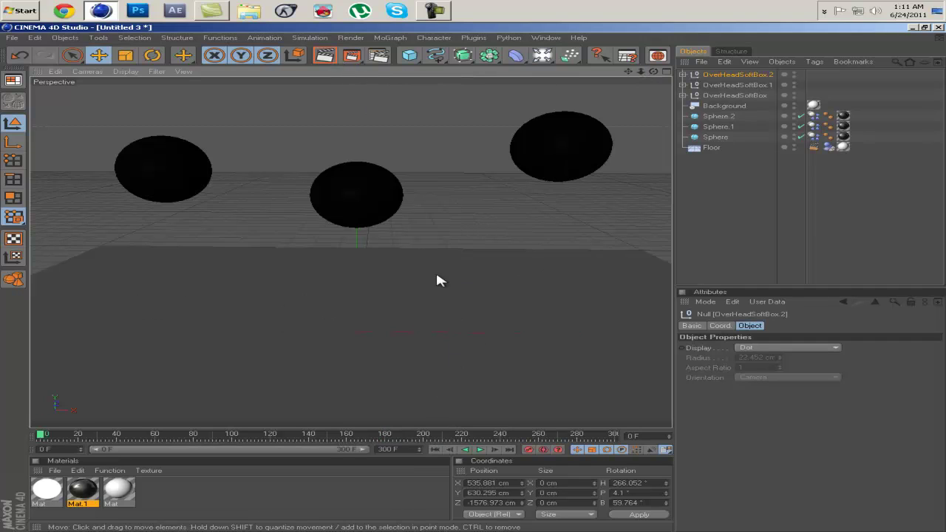
pyautogui.moveTo(628, 71); pyautogui.dragTo(473, 281)
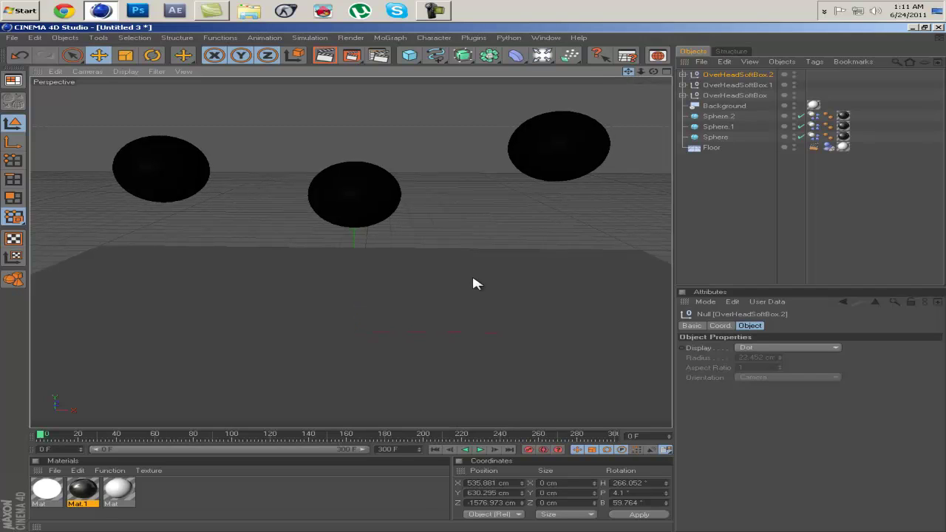
pyautogui.click(324, 57)
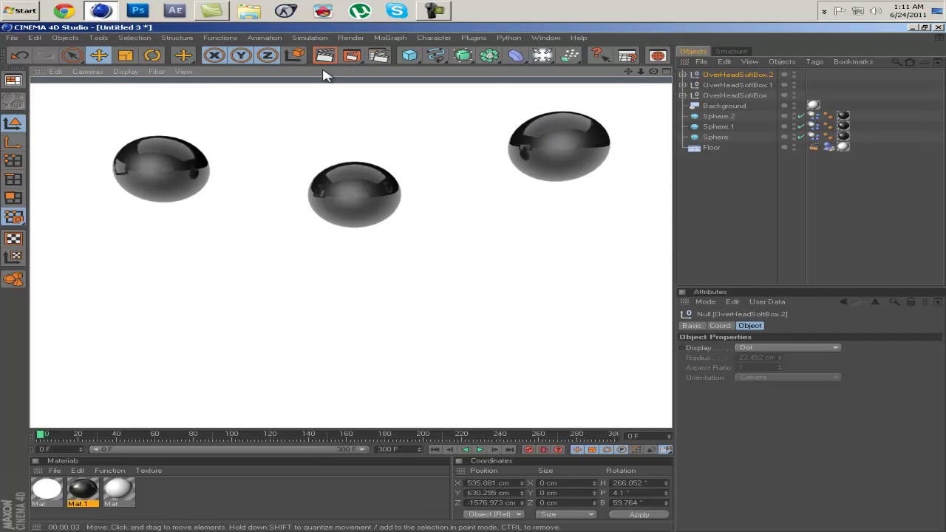
# Set the render output to the HDV/HDTV 720 29.97 preset with the frame range covering All Frames.
pyautogui.click(351, 37)
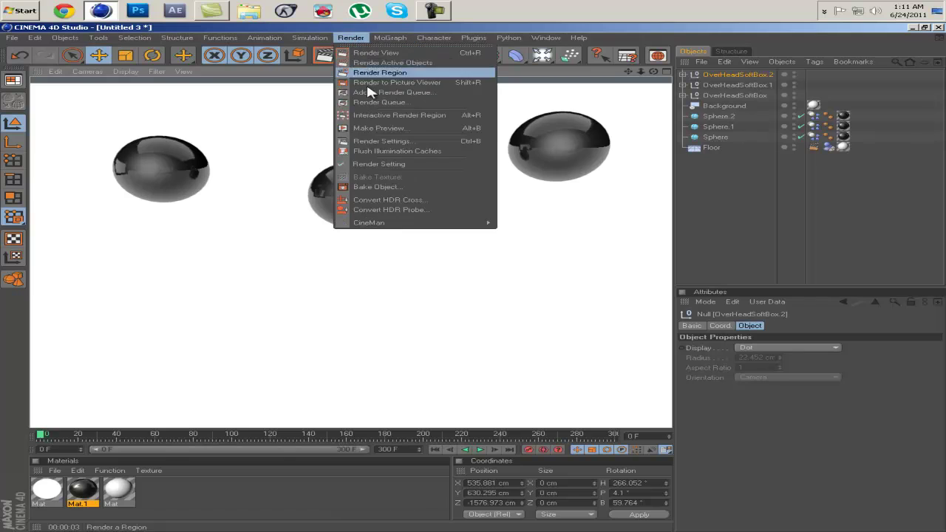
pyautogui.click(378, 140)
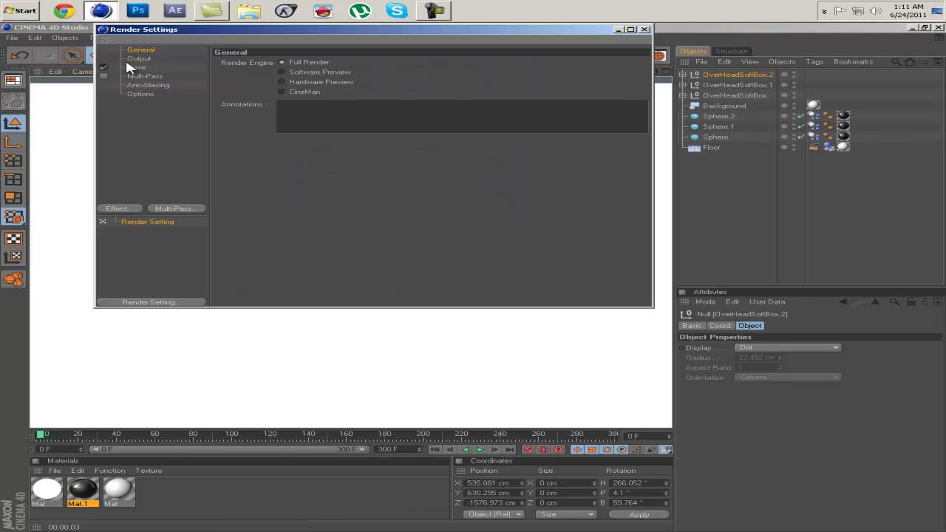
pyautogui.click(148, 59)
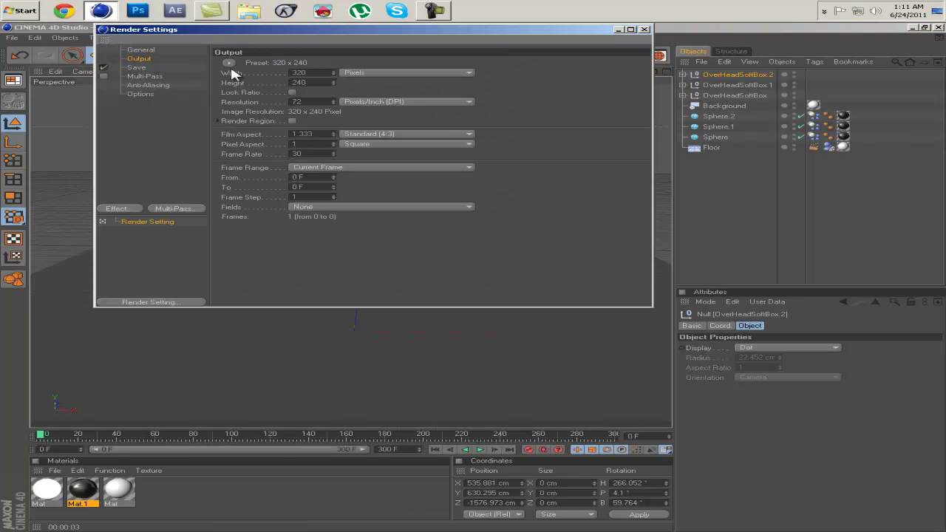
pyautogui.click(227, 64)
pyautogui.moveTo(281, 93)
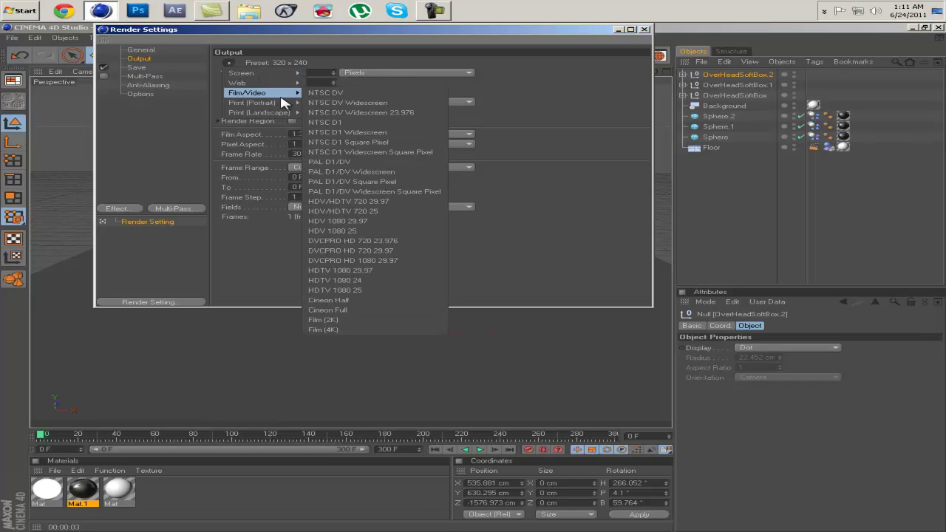
pyautogui.click(393, 205)
pyautogui.click(375, 167)
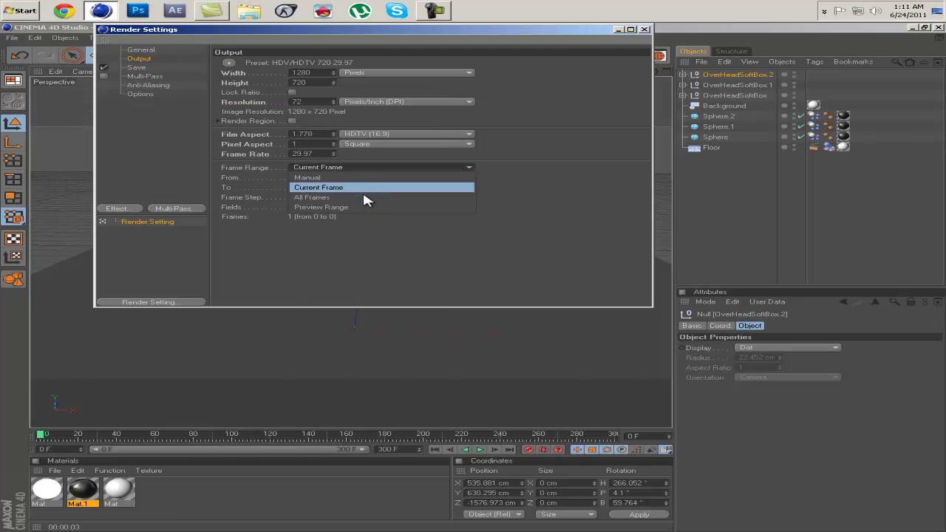
pyautogui.click(363, 197)
# Set the saved render's format to QuickTime Movie.
pyautogui.click(146, 67)
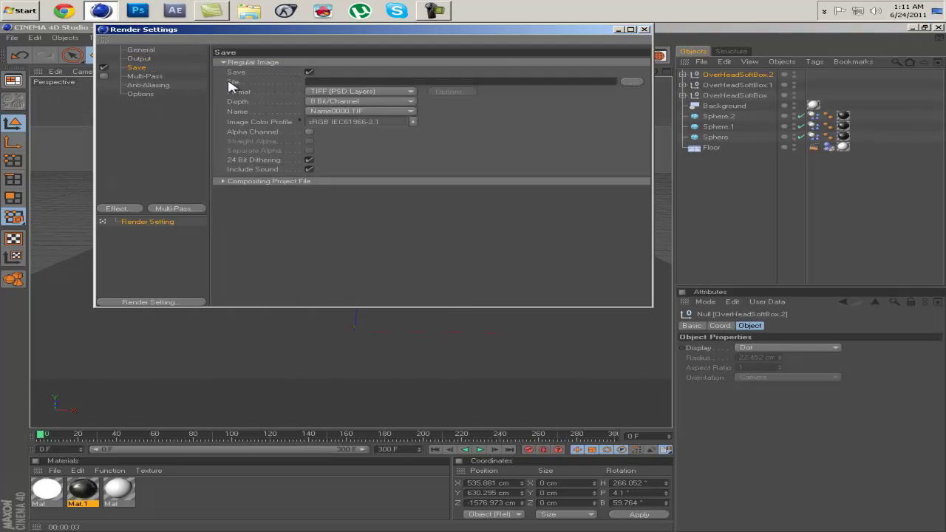
pyautogui.click(366, 91)
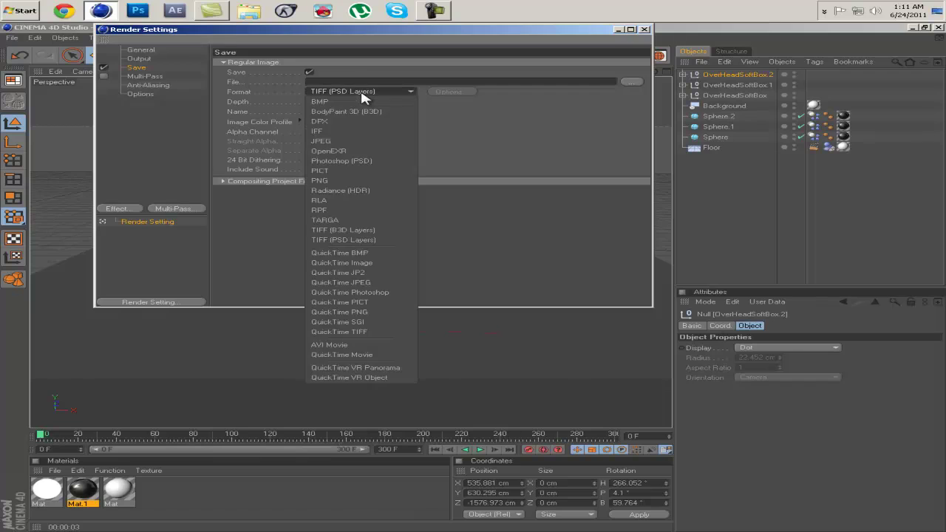
pyautogui.click(363, 355)
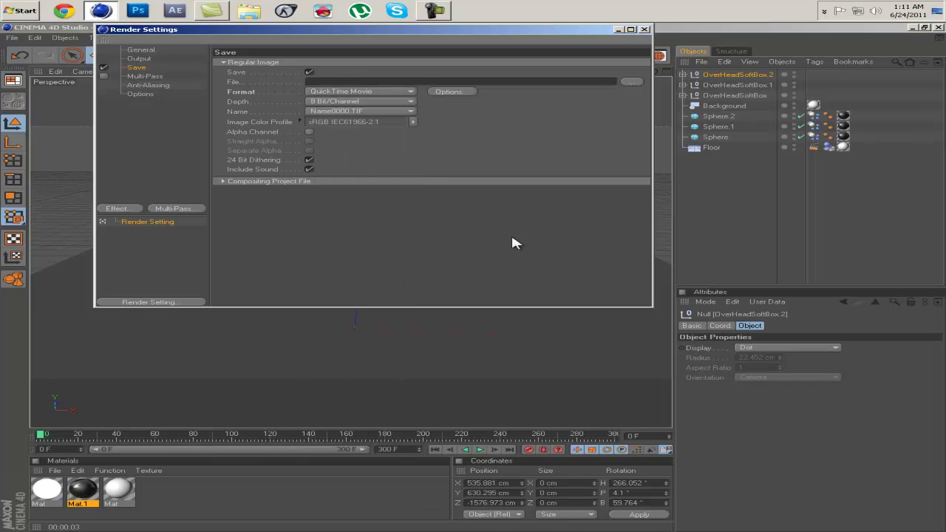
# Set the render's output file to "bouncy tut" in the Videos library.
pyautogui.click(632, 82)
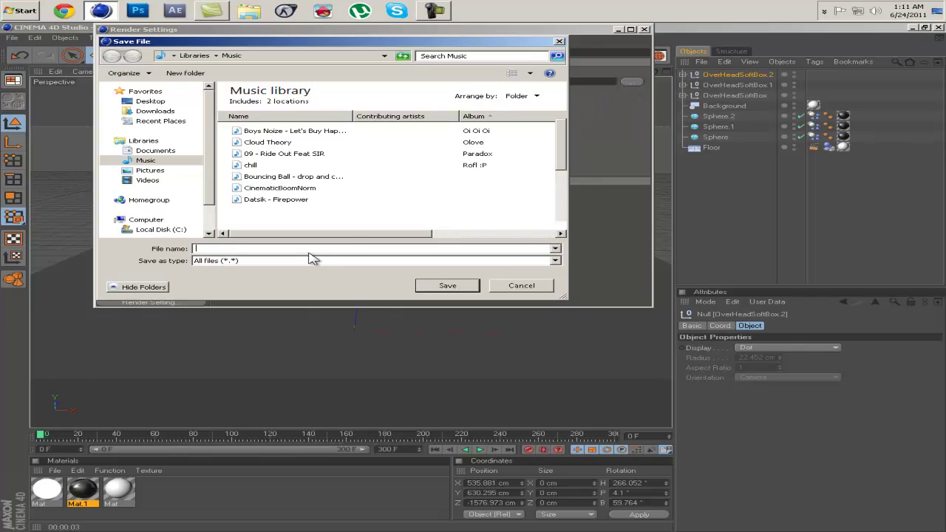
pyautogui.click(151, 179)
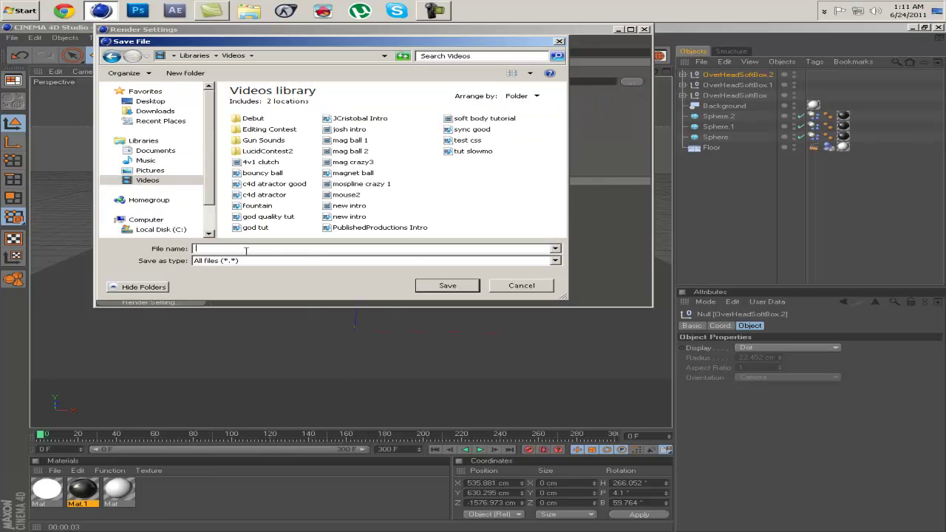
pyautogui.write('bounv')
pyautogui.press('BackSpace')
pyautogui.write('cy ')
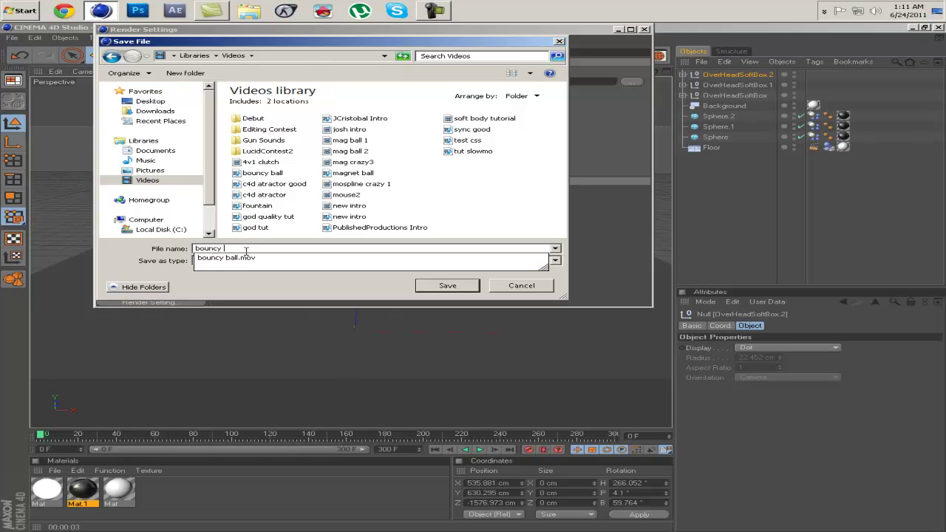
pyautogui.write('tut')
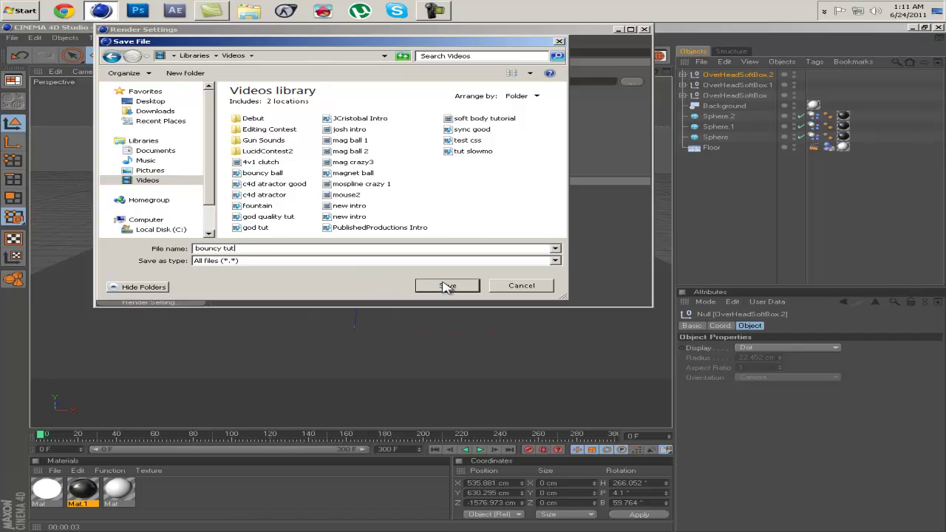
pyautogui.click(446, 286)
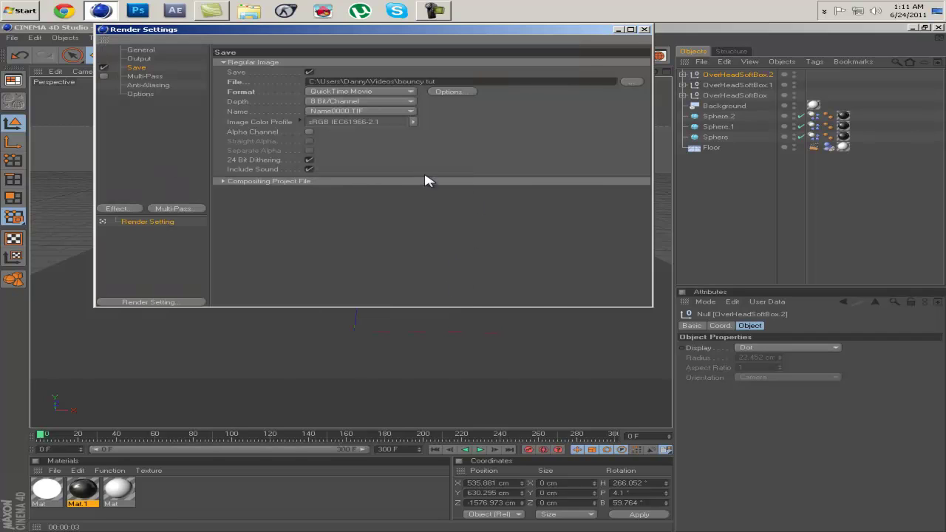
# Set the render's anti-aliasing to Best with the Animation filter.
pyautogui.click(148, 86)
pyautogui.click(336, 65)
pyautogui.click(327, 92)
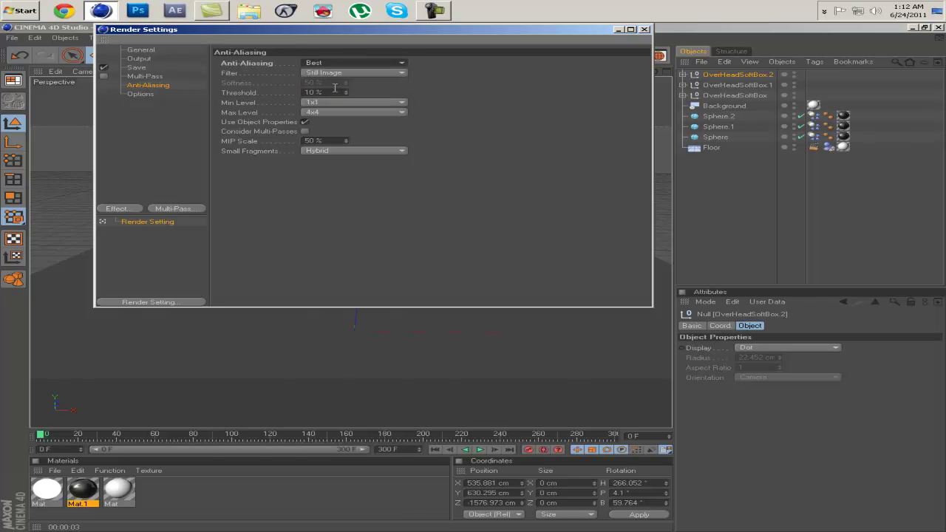
pyautogui.click(334, 73)
pyautogui.click(353, 98)
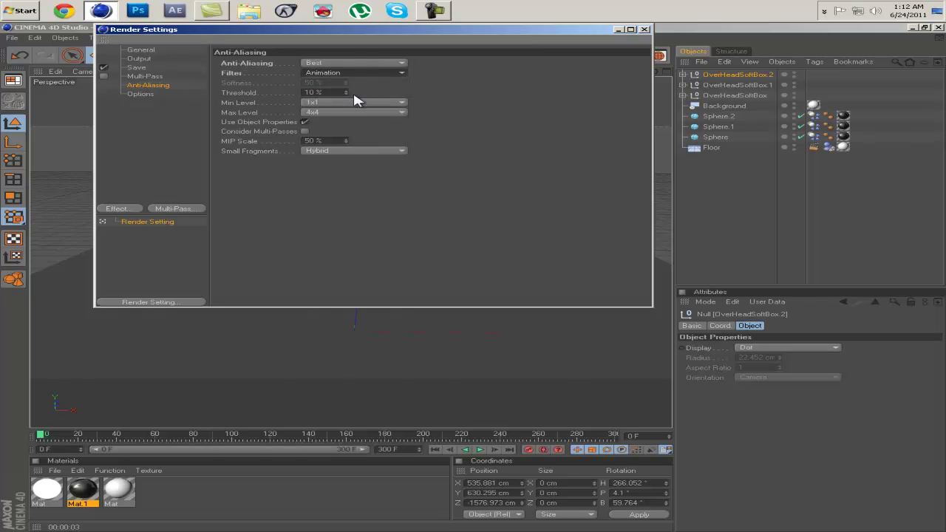
# Lower the render's Ray Depth to 6 and Reflection Depth to 2, and close the render settings.
pyautogui.click(140, 94)
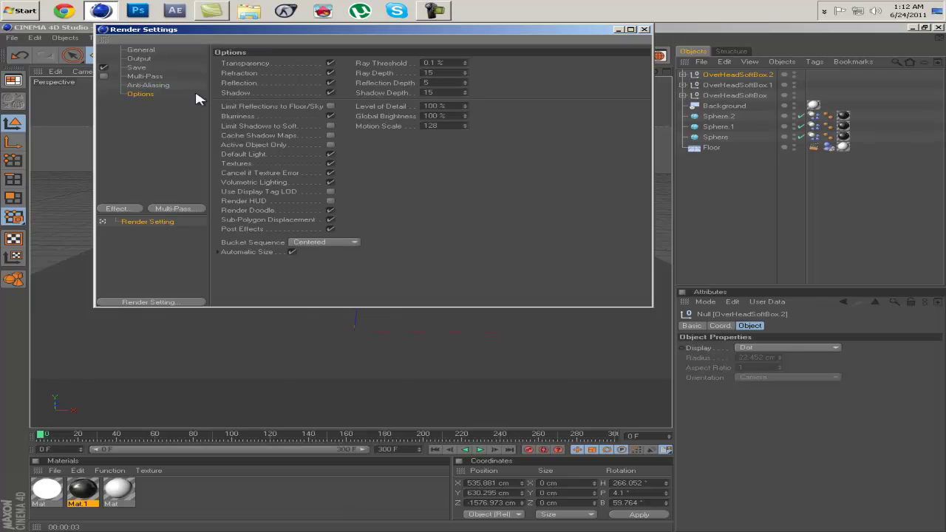
pyautogui.hotkey('ctrl', 'a')
pyautogui.press('Tab')
pyautogui.write('2')
pyautogui.press('Return')
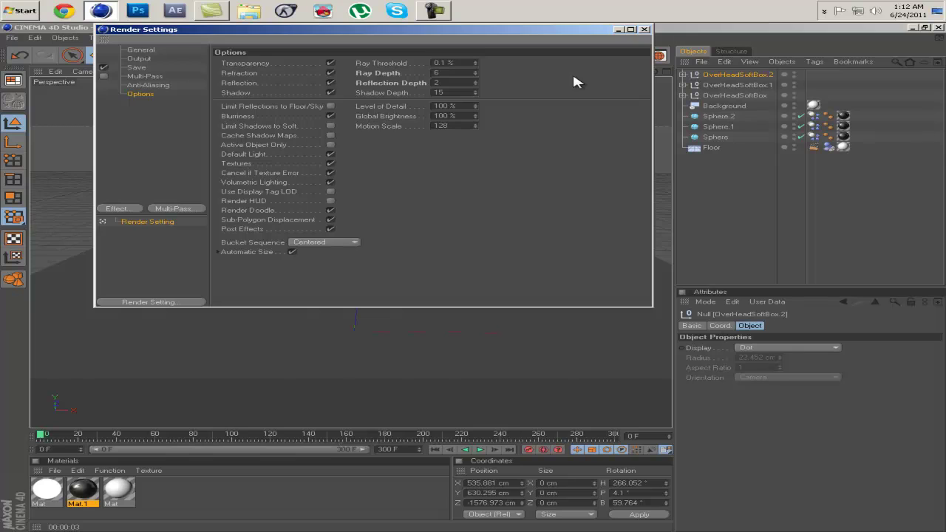
pyautogui.click(644, 28)
# Check the bouncing spheres along the timeline, set the animation's end to frame 200, and return to frame 0.
pyautogui.moveTo(630, 72); pyautogui.dragTo(472, 273)
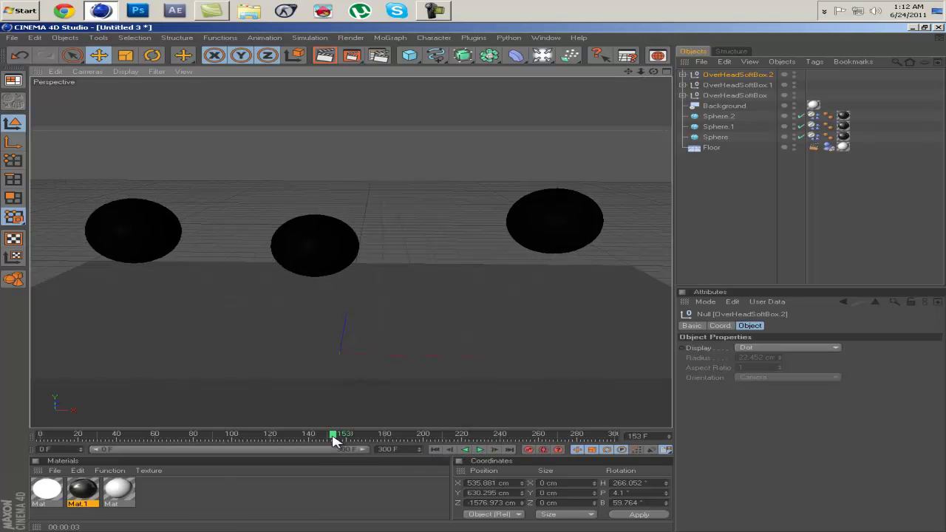
pyautogui.moveTo(332, 438); pyautogui.dragTo(388, 437)
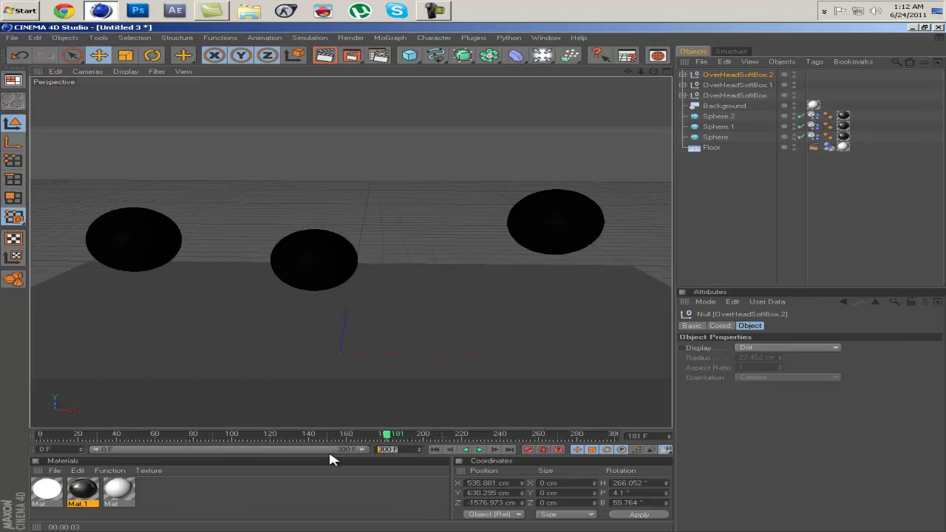
pyautogui.write('200')
pyautogui.press('Return')
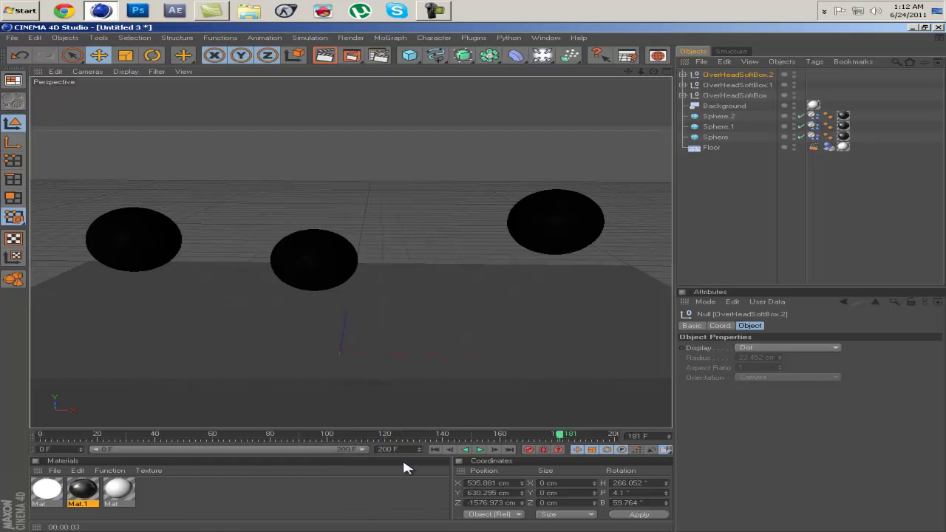
pyautogui.click(436, 449)
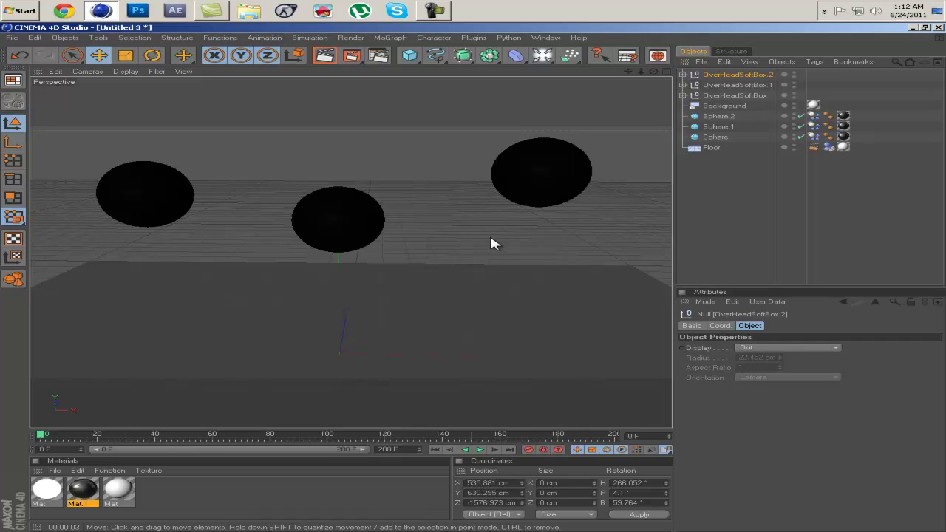